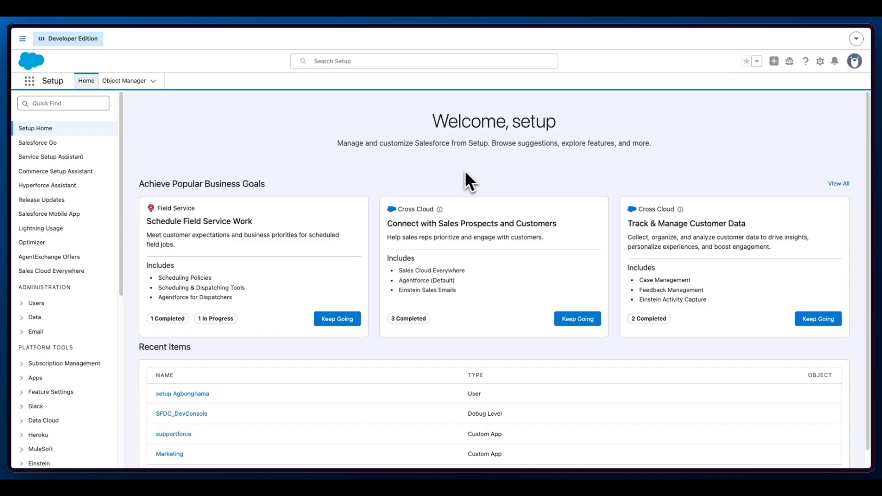
From the gear menu, open Salesforce Setup and go to Apps > App Manager
{"action": "left_click", "coordinate": [821, 63]}
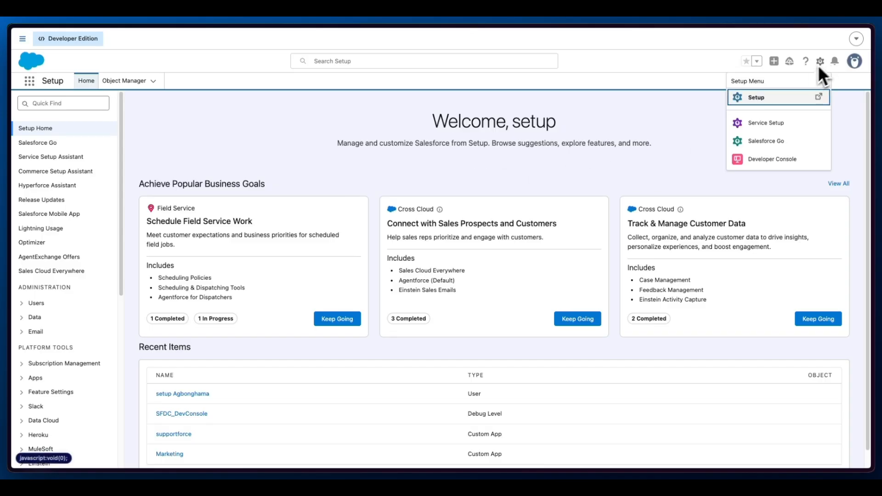
{"action": "left_click", "coordinate": [767, 98]}
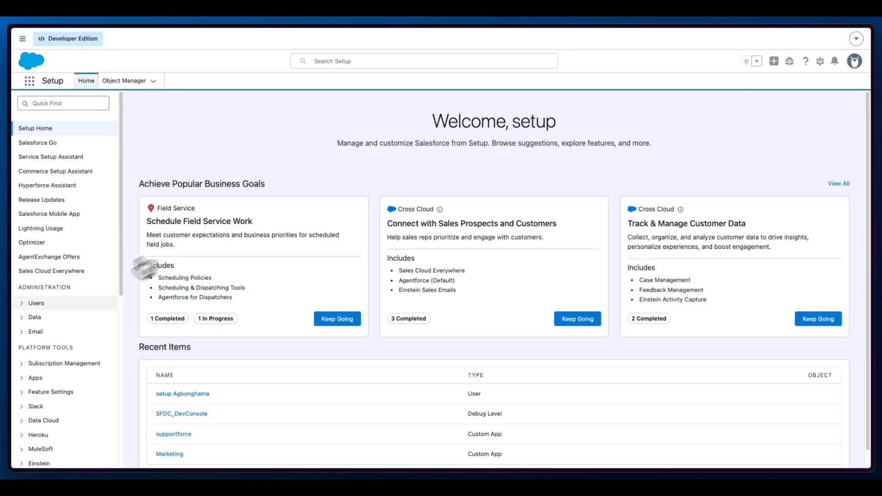
{"action": "scroll", "coordinate": [71, 313], "scroll_direction": "down", "scroll_amount": 3}
{"action": "left_click", "coordinate": [45, 274]}
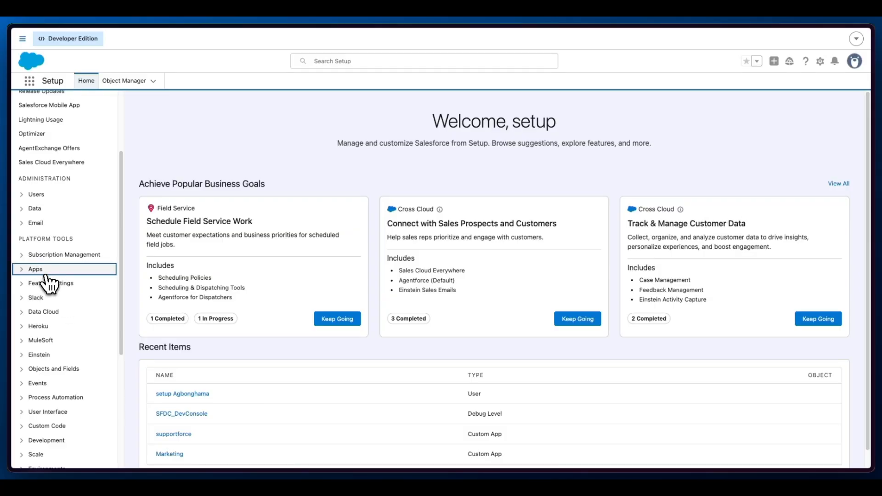
{"action": "left_click", "coordinate": [22, 270]}
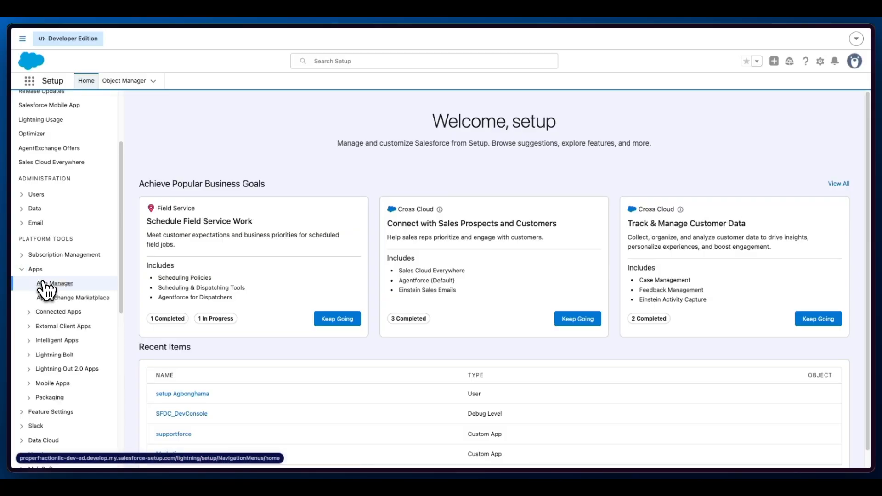
{"action": "left_click", "coordinate": [43, 283]}
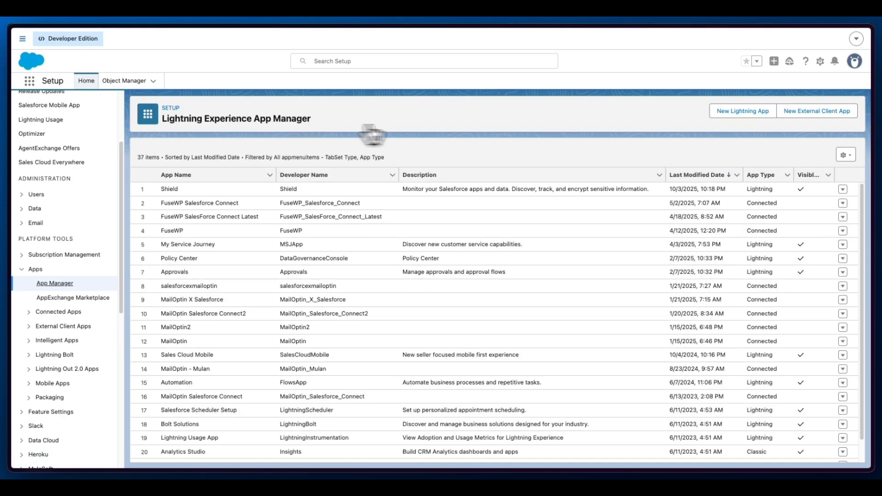
Start a new external client app named FuseWP Salesforce Connect with a contact email and Local distribution
{"action": "left_click", "coordinate": [804, 112]}
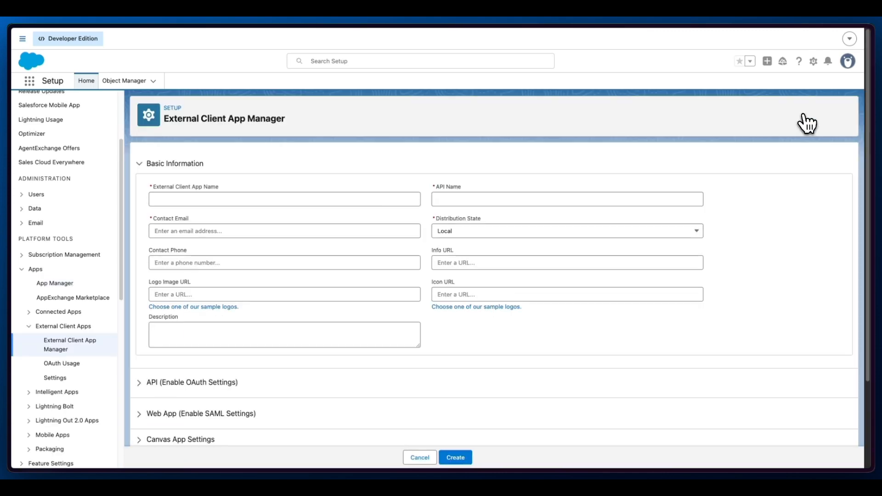
{"action": "left_click", "coordinate": [326, 199]}
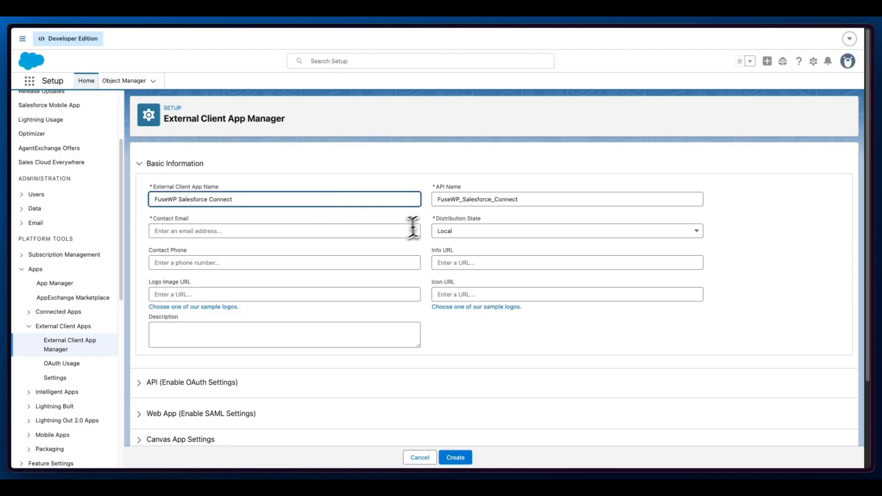
{"action": "left_click", "coordinate": [399, 233]}
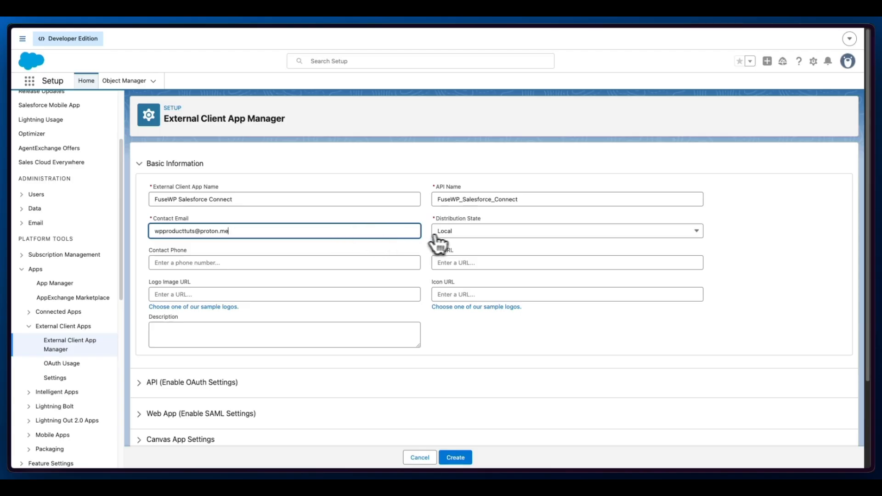
{"action": "left_click", "coordinate": [464, 233]}
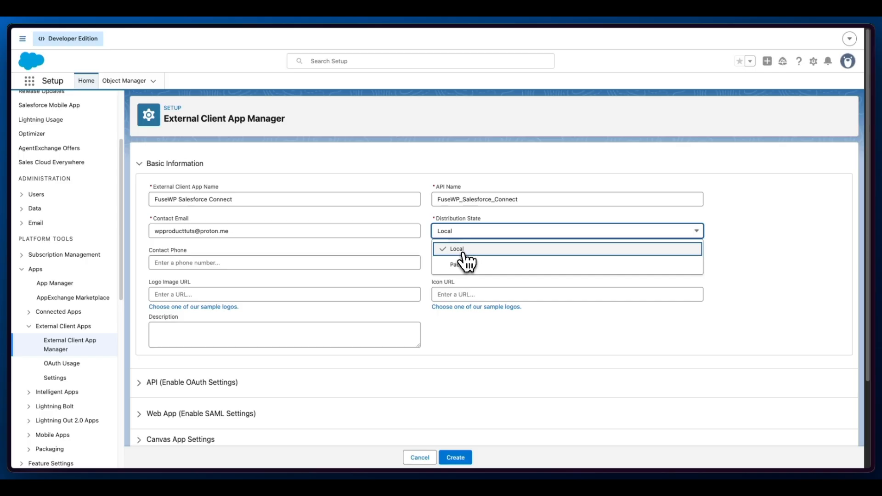
{"action": "left_click", "coordinate": [464, 250]}
Expand the API (Enable OAuth Settings) section and enable OAuth for the app
{"action": "scroll", "coordinate": [387, 252], "scroll_direction": "down", "scroll_amount": 3}
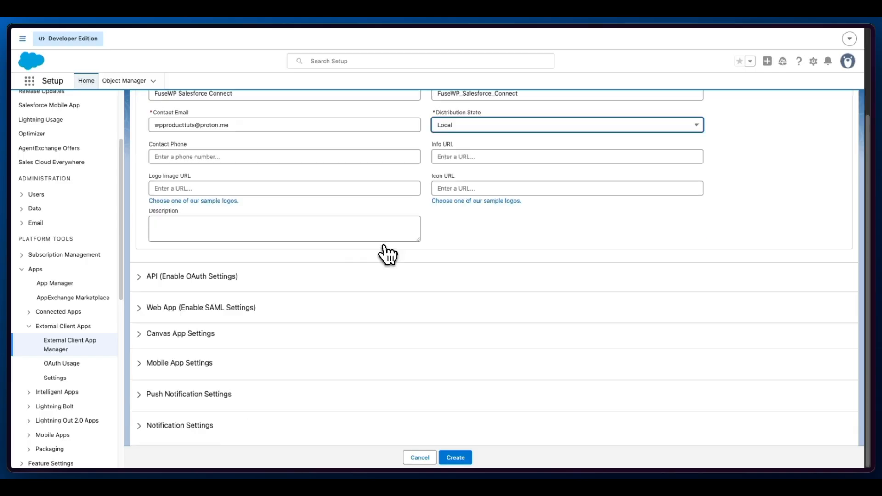
{"action": "left_click", "coordinate": [182, 278]}
{"action": "left_click", "coordinate": [152, 299]}
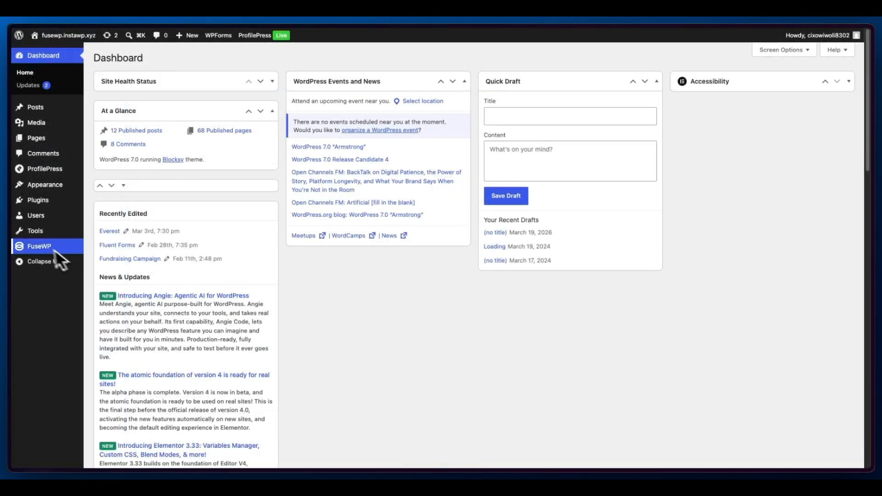
{"action": "mouse_move", "coordinate": [37, 244]}
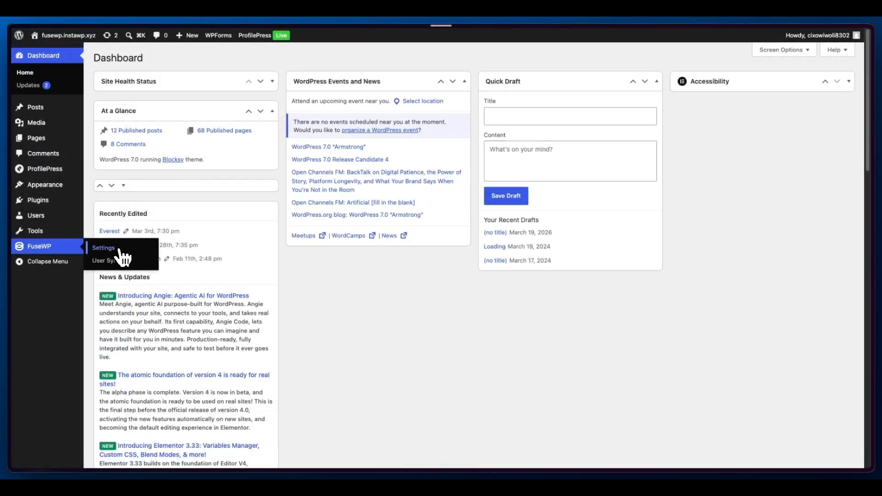
Copy the callback URL from FuseWP's Salesforce configuration and return to the Salesforce form
{"action": "left_click", "coordinate": [104, 249]}
{"action": "scroll", "coordinate": [324, 269], "scroll_direction": "down", "scroll_amount": 10}
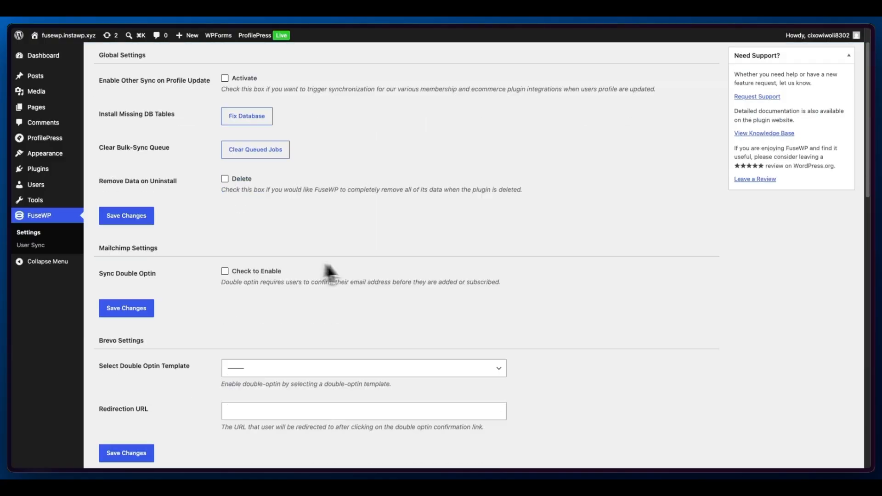
{"action": "scroll", "coordinate": [363, 269], "scroll_direction": "down", "scroll_amount": 5}
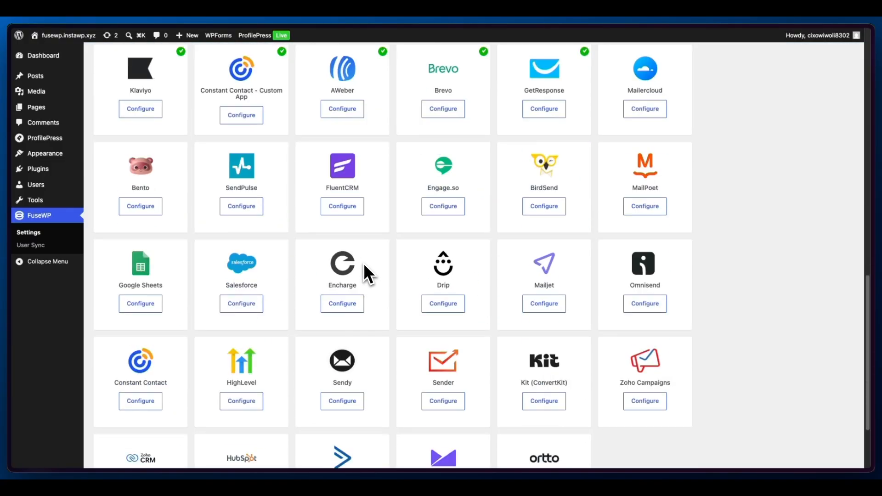
{"action": "left_click", "coordinate": [246, 304]}
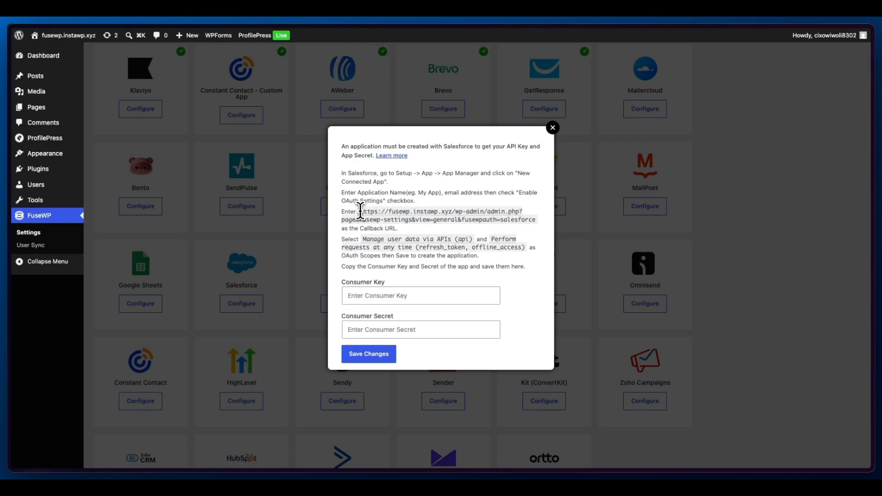
{"action": "left_click_drag", "start_coordinate": [360, 212], "coordinate": [510, 224]}
{"action": "right_click", "coordinate": [509, 224]}
{"action": "left_click", "coordinate": [523, 242]}
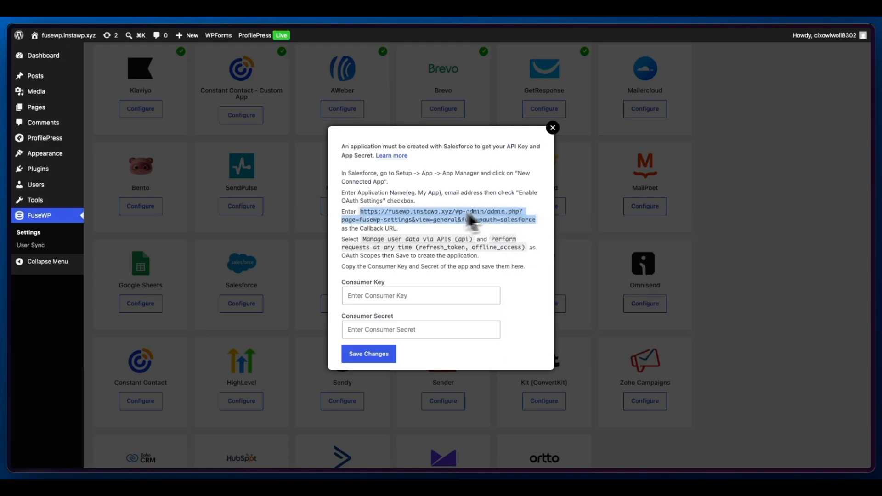
{"action": "left_click", "coordinate": [34, 241]}
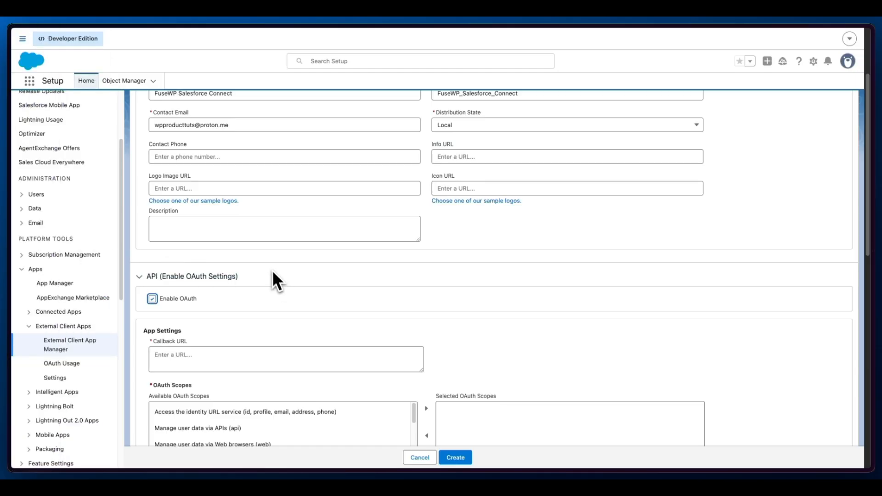
Paste the FuseWP callback URL and add the Manage user data via APIs (api) scope
{"action": "left_click", "coordinate": [213, 361]}
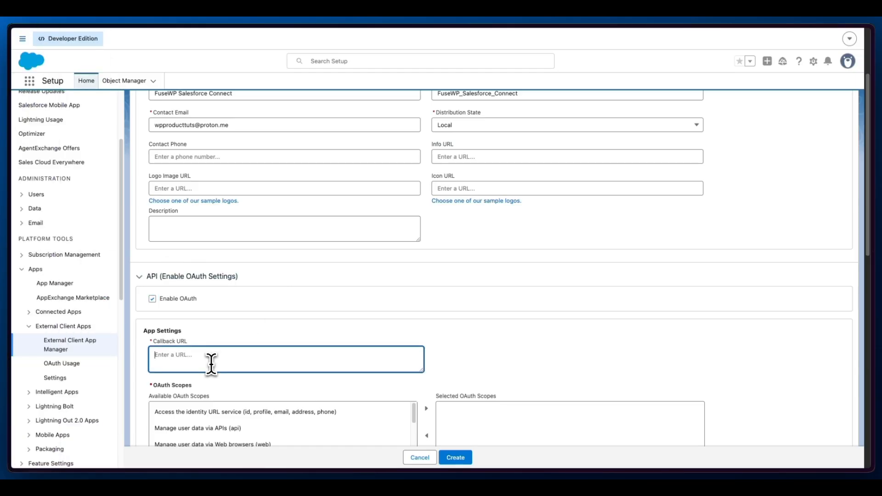
{"action": "key", "text": "ctrl+v"}
{"action": "scroll", "coordinate": [257, 363], "scroll_direction": "down", "scroll_amount": 3}
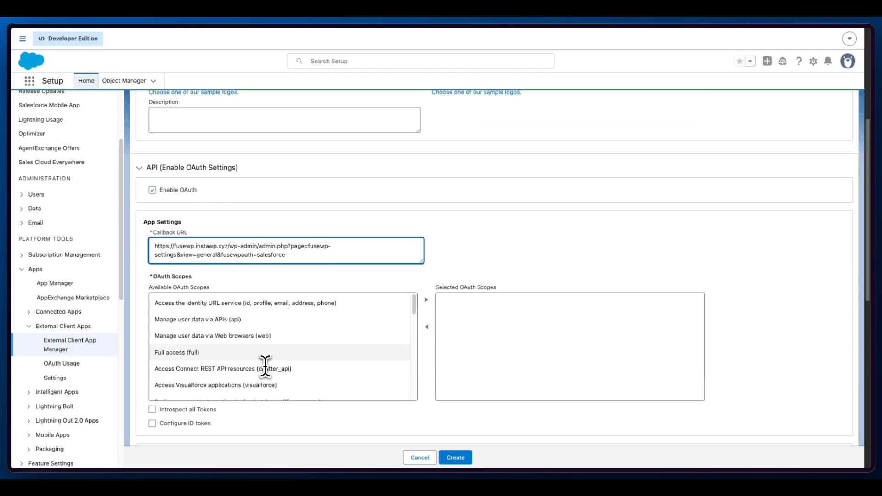
{"action": "left_click", "coordinate": [237, 322]}
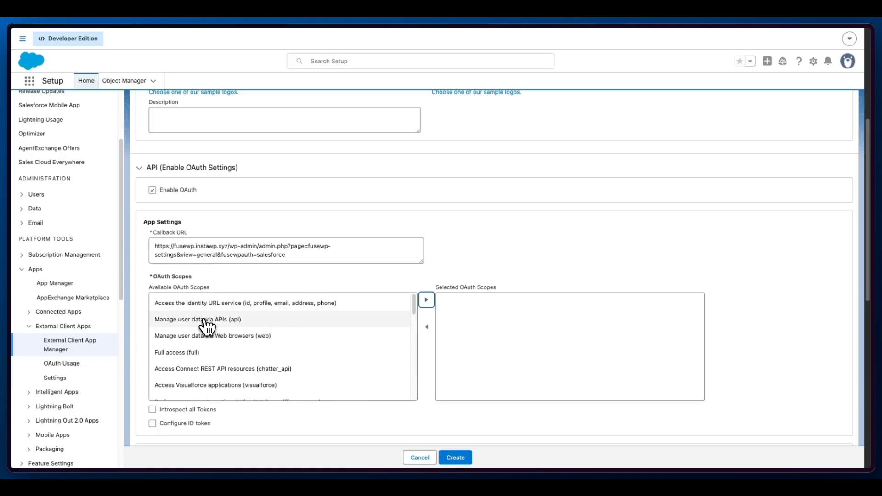
{"action": "left_click", "coordinate": [206, 322]}
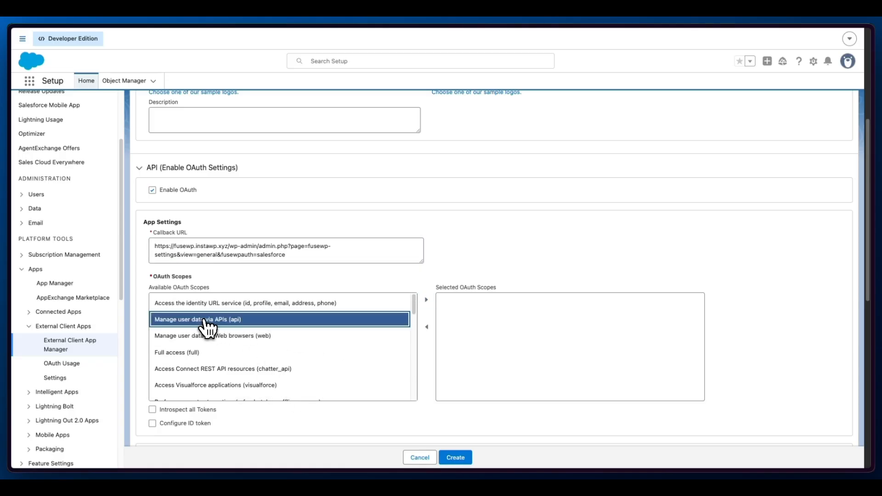
{"action": "left_click", "coordinate": [427, 301]}
Add the Full access and refresh_token, offline_access scopes, and uncheck Require PKCE
{"action": "left_click", "coordinate": [181, 338]}
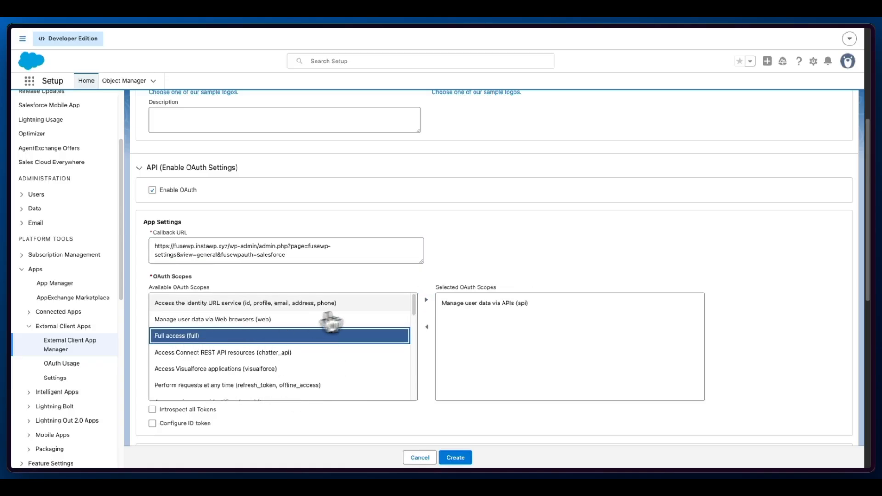
{"action": "left_click", "coordinate": [426, 300]}
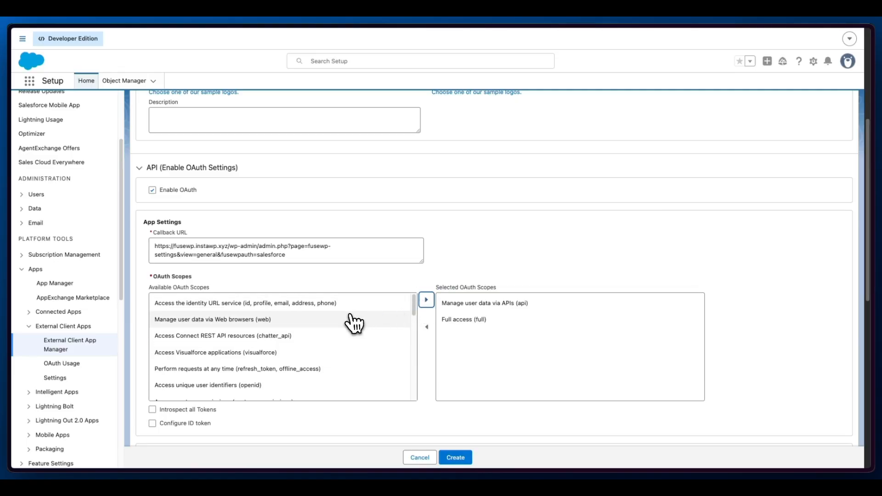
{"action": "left_click", "coordinate": [232, 370]}
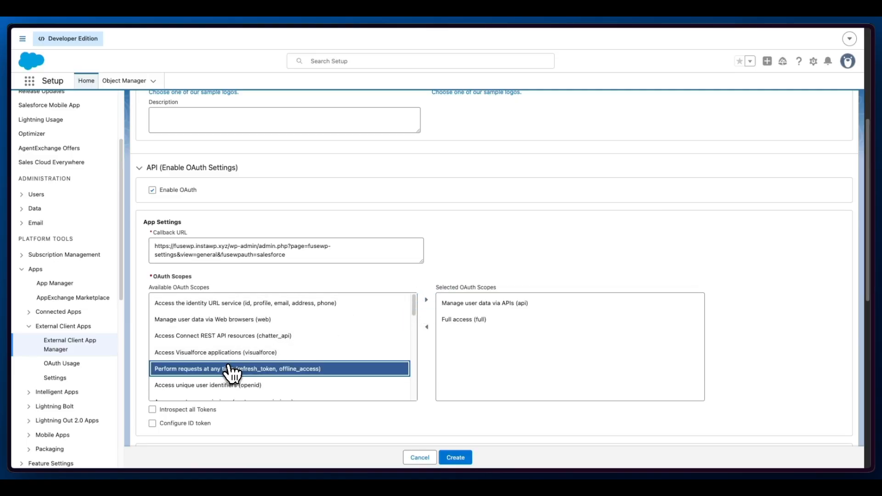
{"action": "left_click", "coordinate": [426, 300]}
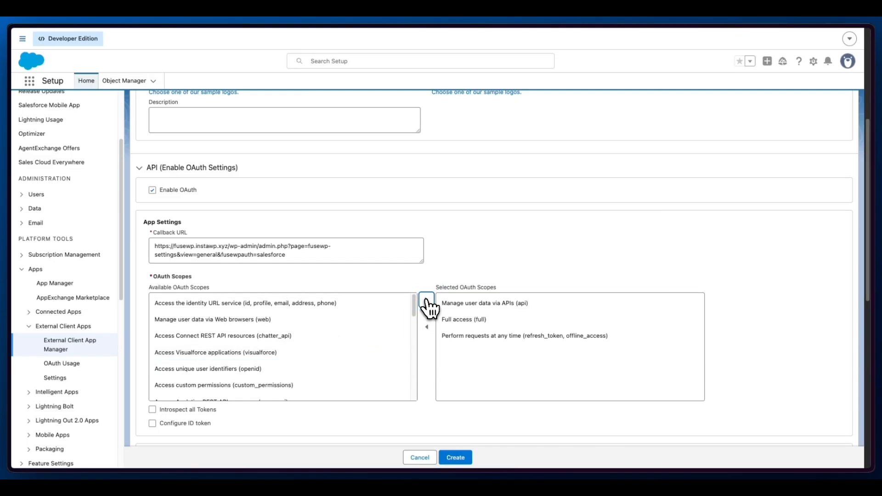
{"action": "scroll", "coordinate": [428, 307], "scroll_direction": "down", "scroll_amount": 5}
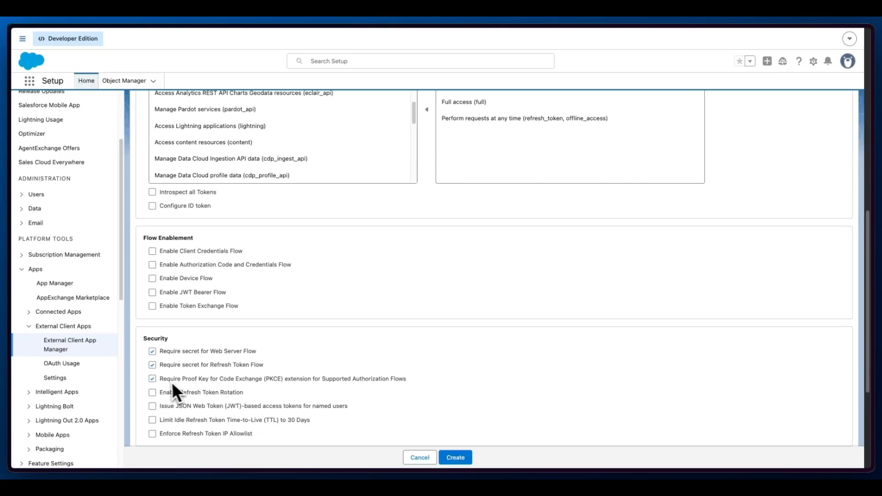
{"action": "left_click", "coordinate": [153, 378]}
Create the app, then open its Settings > OAuth Settings to request the Consumer Key and Secret
{"action": "left_click", "coordinate": [462, 459]}
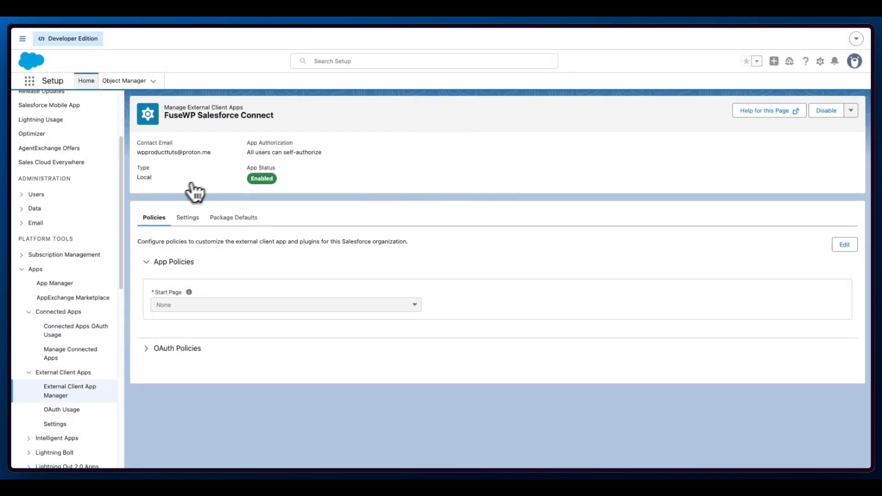
{"action": "left_click", "coordinate": [198, 222]}
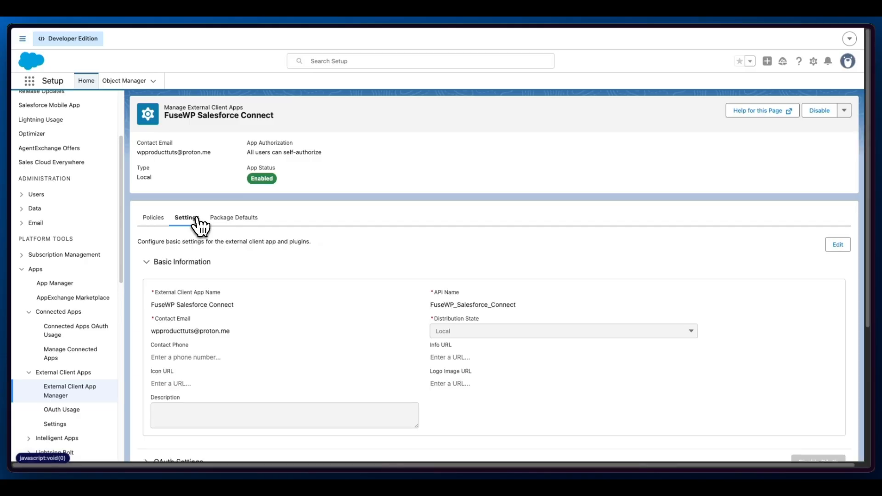
{"action": "scroll", "coordinate": [309, 291], "scroll_direction": "down", "scroll_amount": 5}
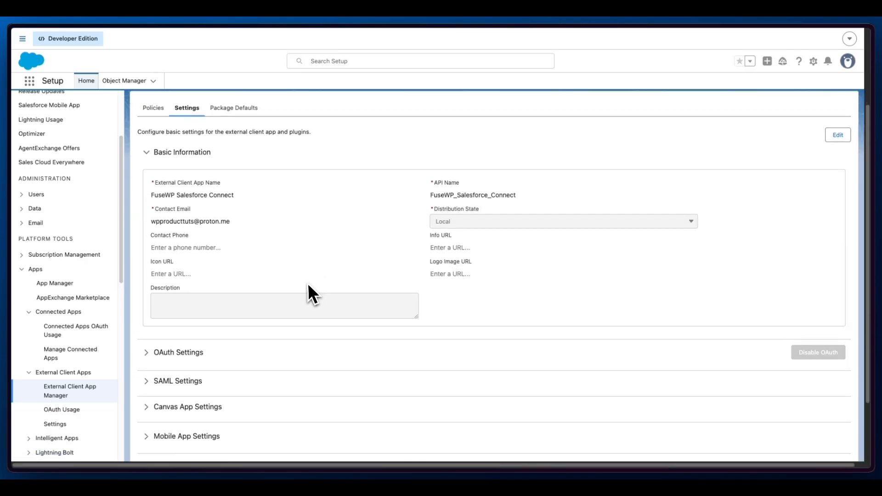
{"action": "left_click", "coordinate": [182, 273]}
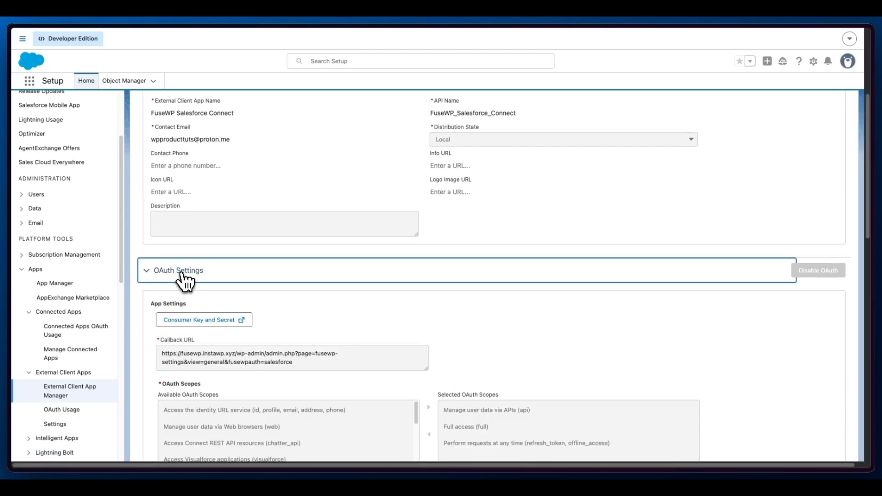
{"action": "left_click", "coordinate": [216, 320]}
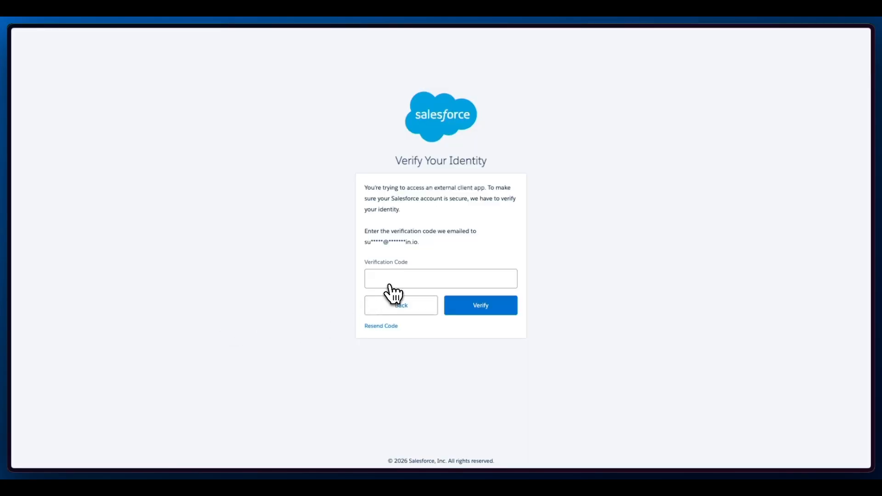
Enter the emailed verification code on the Verify Your Identity page and submit it
{"action": "left_click", "coordinate": [441, 279]}
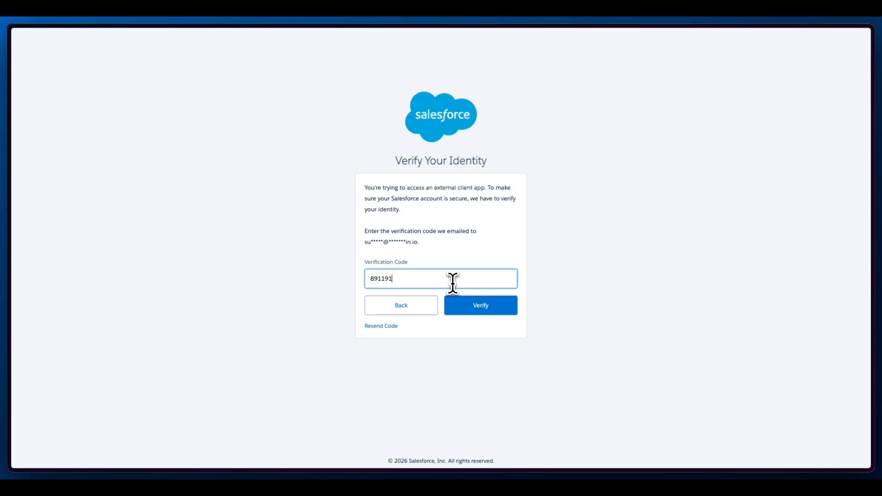
{"action": "left_click", "coordinate": [504, 302]}
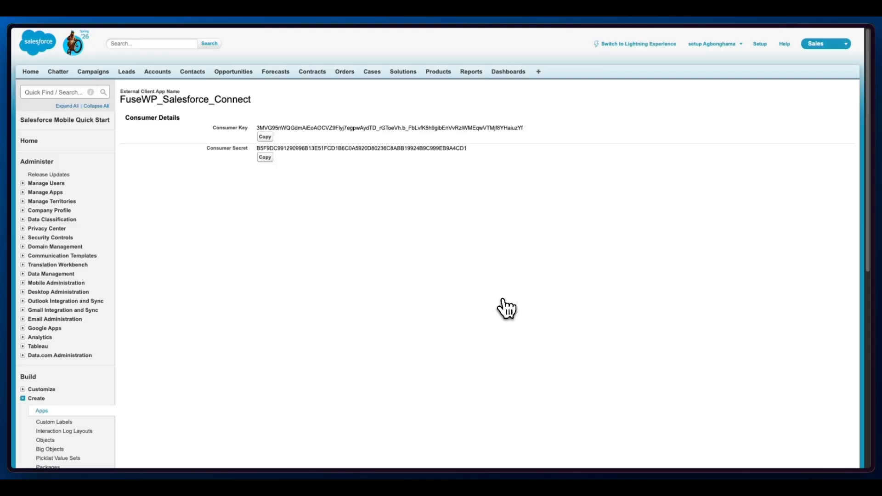
Copy the Consumer Key and Secret into FuseWP's Salesforce settings, save, and decline the password prompt
{"action": "left_click", "coordinate": [263, 137]}
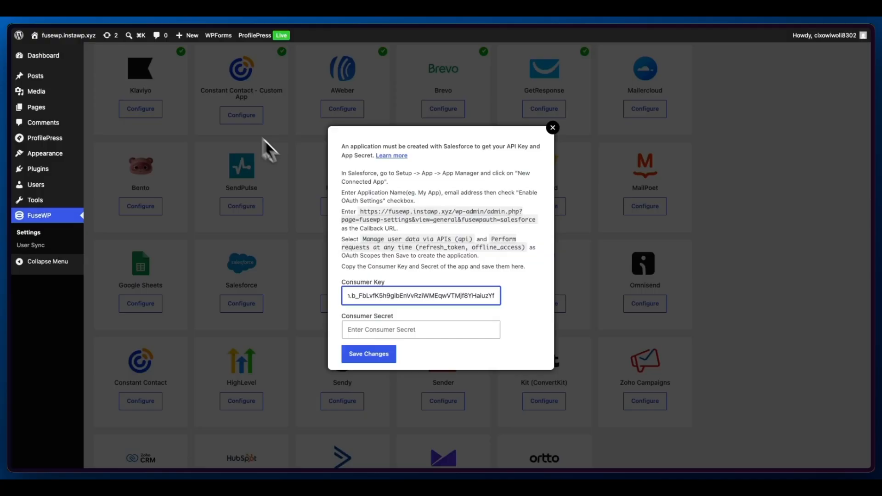
{"action": "left_click", "coordinate": [464, 328]}
{"action": "left_click", "coordinate": [265, 162]}
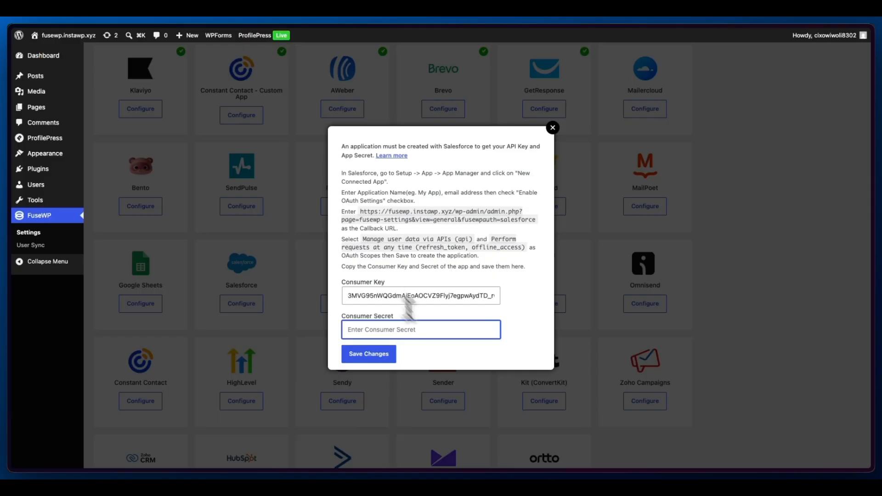
{"action": "key", "text": "ctrl+v"}
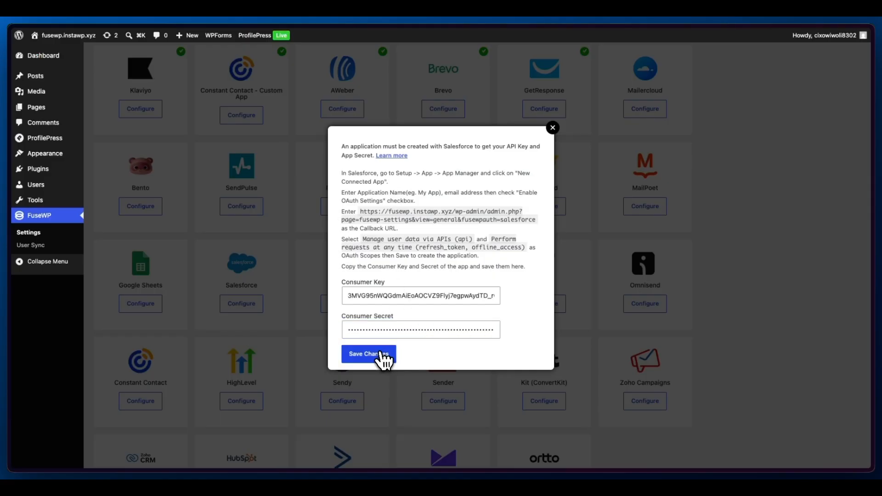
{"action": "left_click", "coordinate": [381, 353]}
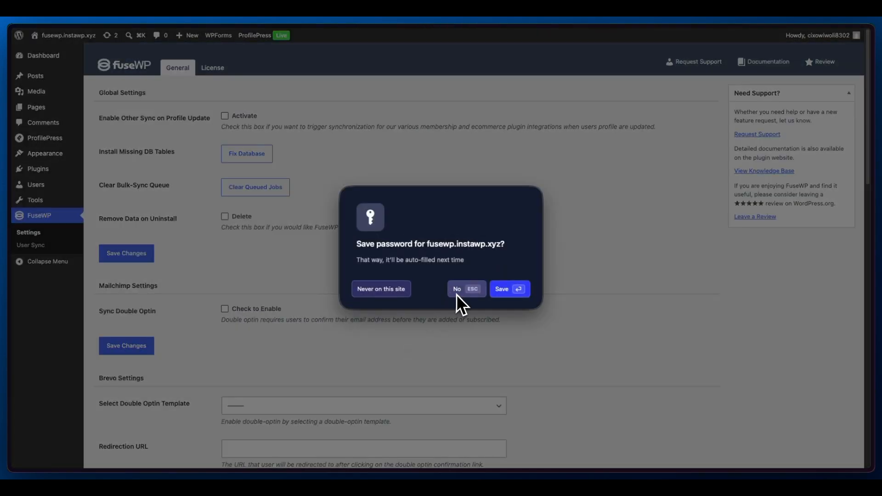
{"action": "left_click", "coordinate": [458, 289]}
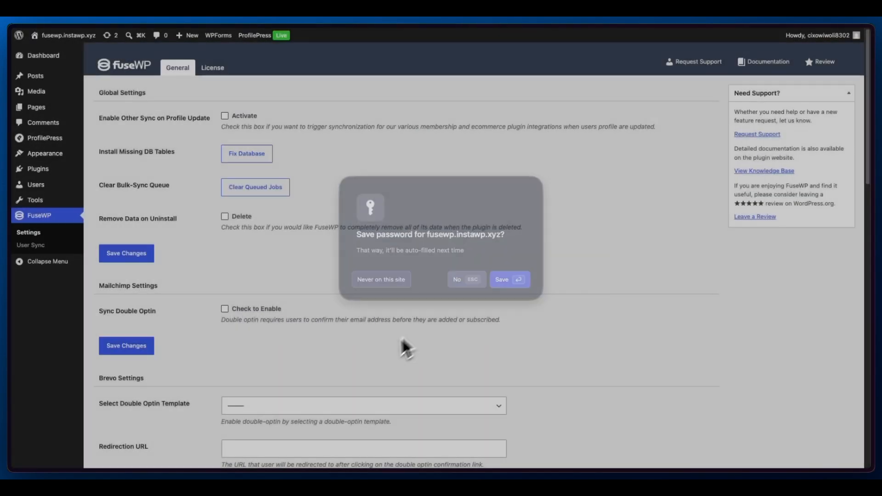
{"action": "scroll", "coordinate": [406, 346], "scroll_direction": "down", "scroll_amount": 12}
Authorize FuseWP with the Salesforce account, allow access, and confirm Connection Successful
{"action": "left_click", "coordinate": [253, 204]}
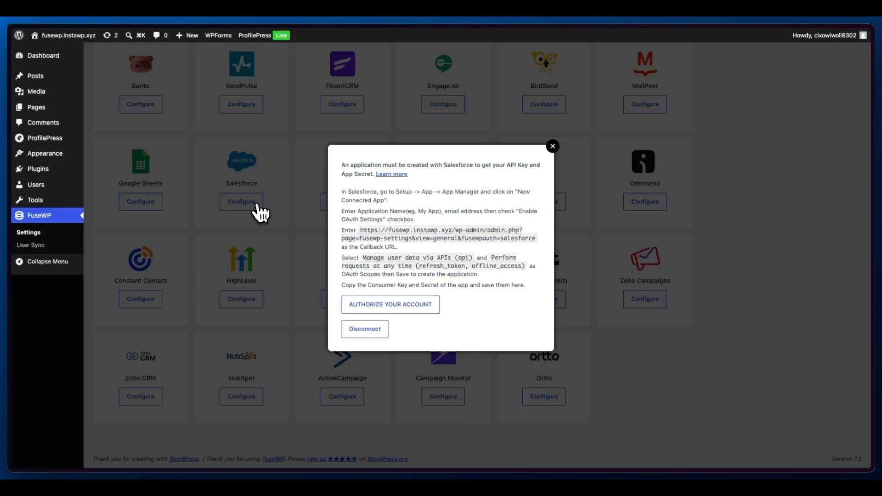
{"action": "left_click", "coordinate": [393, 307]}
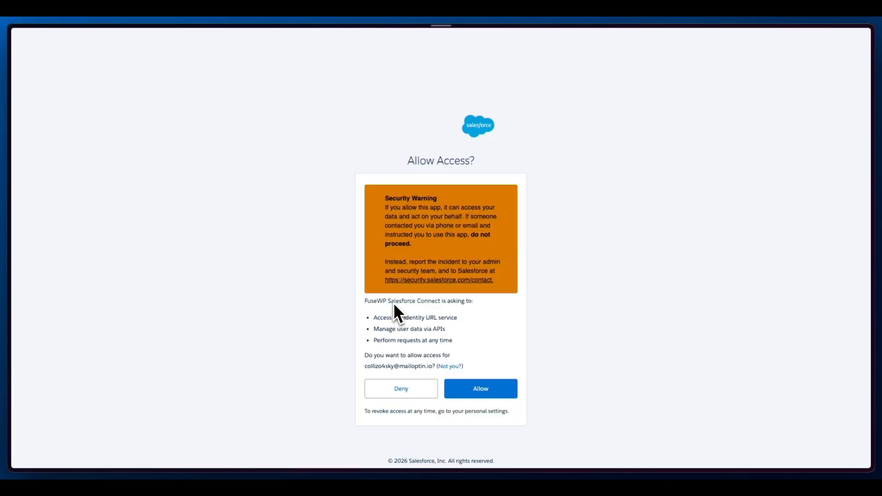
{"action": "left_click", "coordinate": [474, 390]}
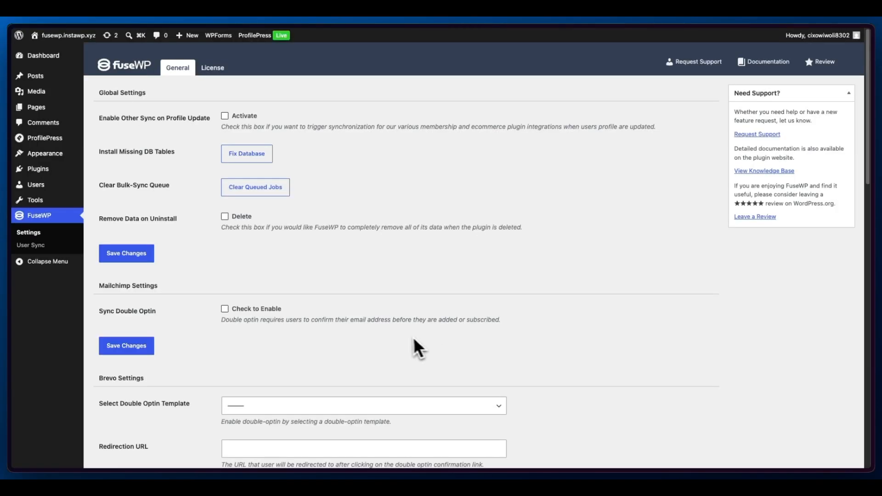
{"action": "scroll", "coordinate": [412, 340], "scroll_direction": "down", "scroll_amount": 10}
{"action": "left_click", "coordinate": [551, 338]}
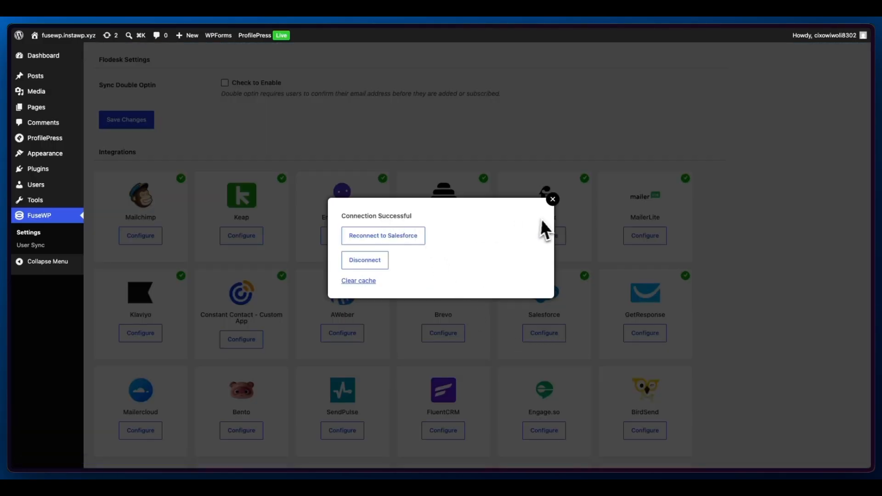
{"action": "left_click", "coordinate": [552, 200]}
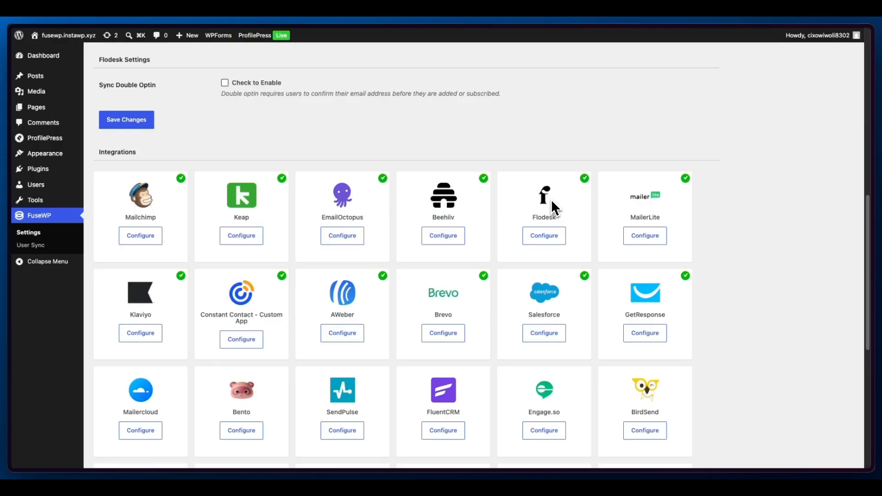
{"action": "scroll", "coordinate": [488, 272], "scroll_direction": "up", "scroll_amount": 9}
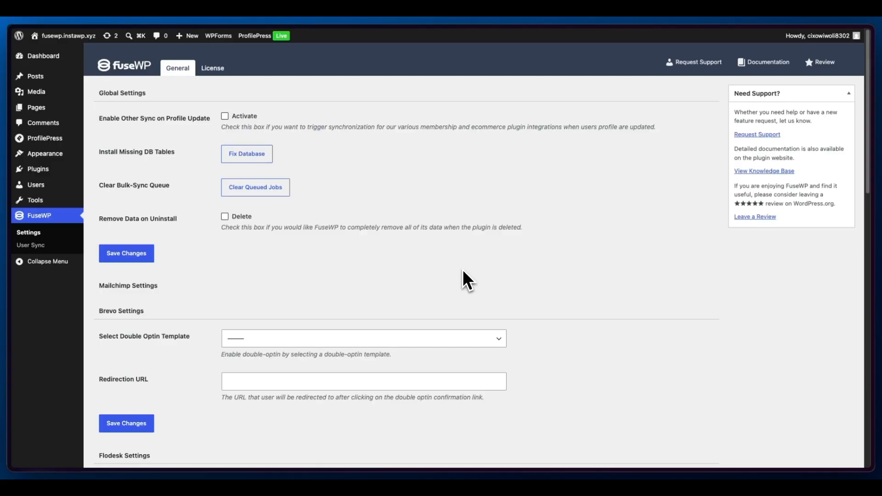
Add a new User Sync rule with User Roles as its source
{"action": "left_click", "coordinate": [31, 245]}
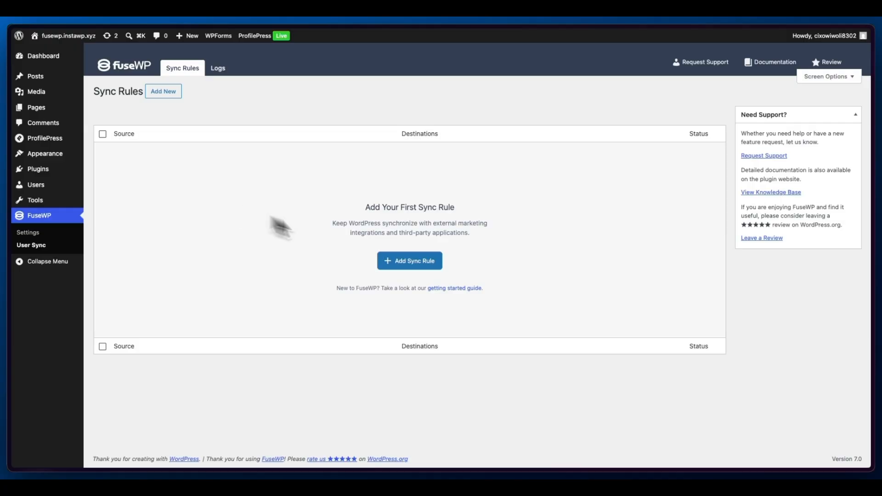
{"action": "left_click", "coordinate": [405, 261]}
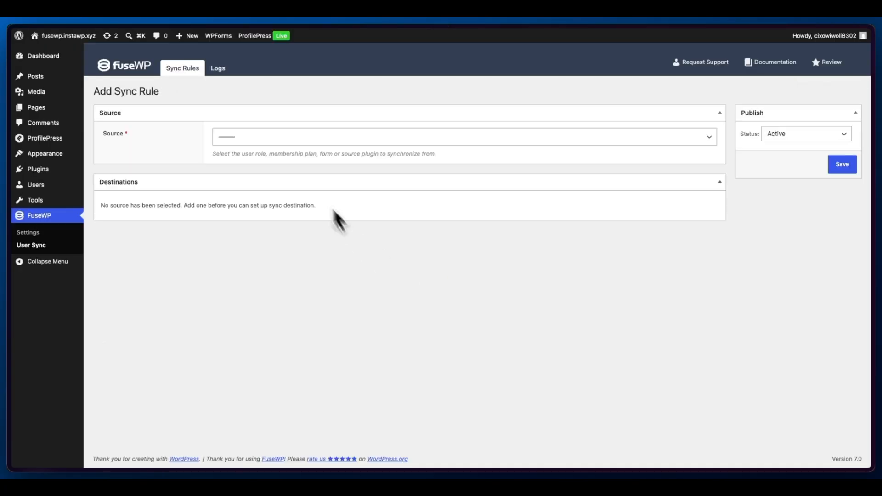
{"action": "left_click", "coordinate": [302, 144]}
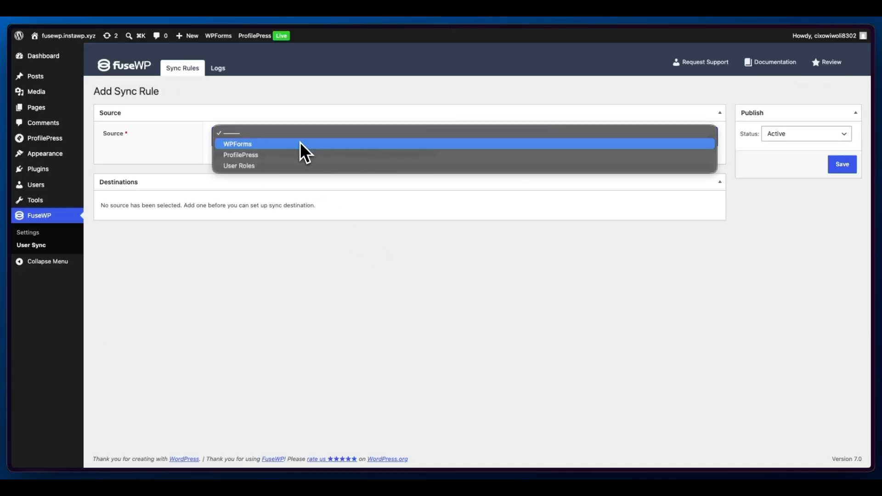
{"action": "left_click", "coordinate": [260, 166]}
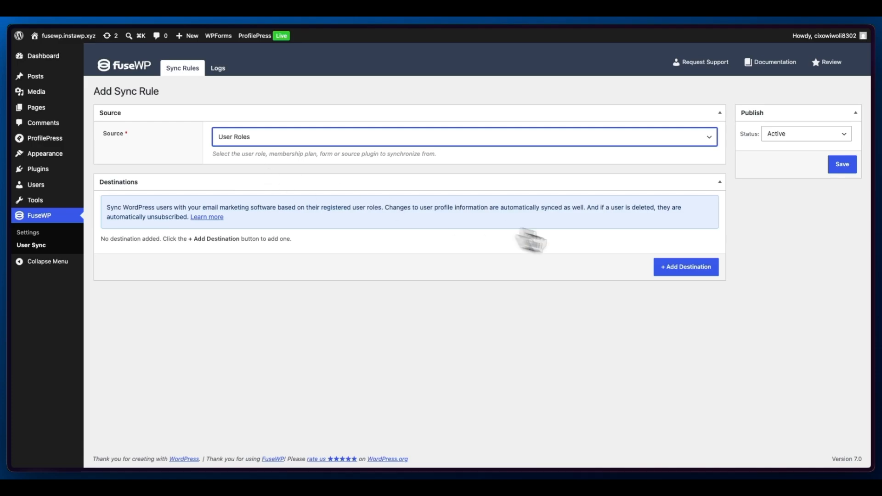
Add a destination sending users of Any Roles to Salesforce
{"action": "left_click", "coordinate": [670, 276]}
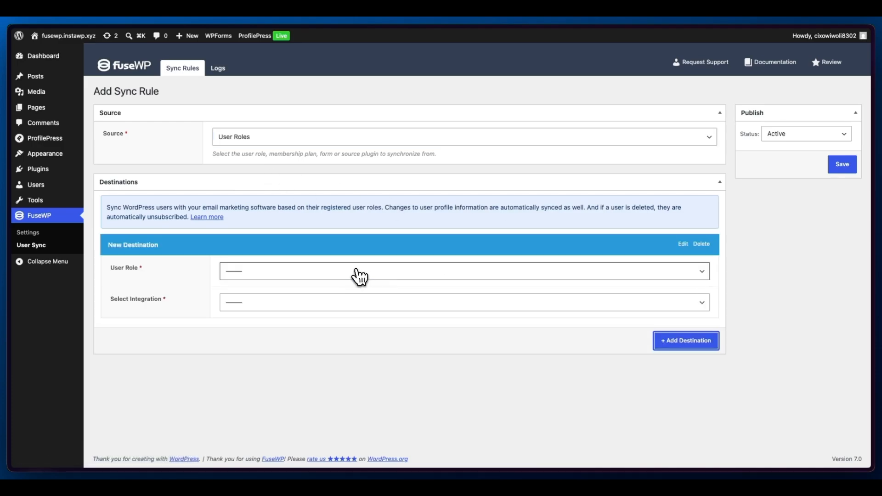
{"action": "left_click", "coordinate": [354, 272]}
{"action": "left_click", "coordinate": [250, 279]}
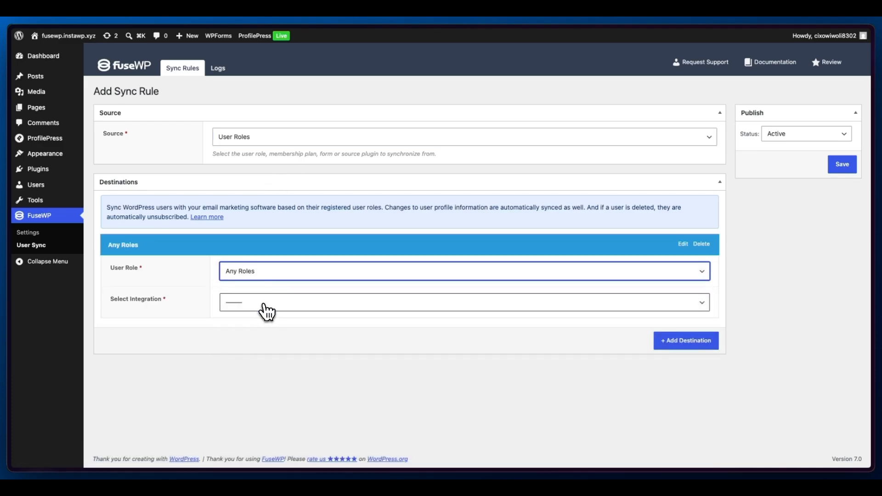
{"action": "left_click", "coordinate": [263, 304]}
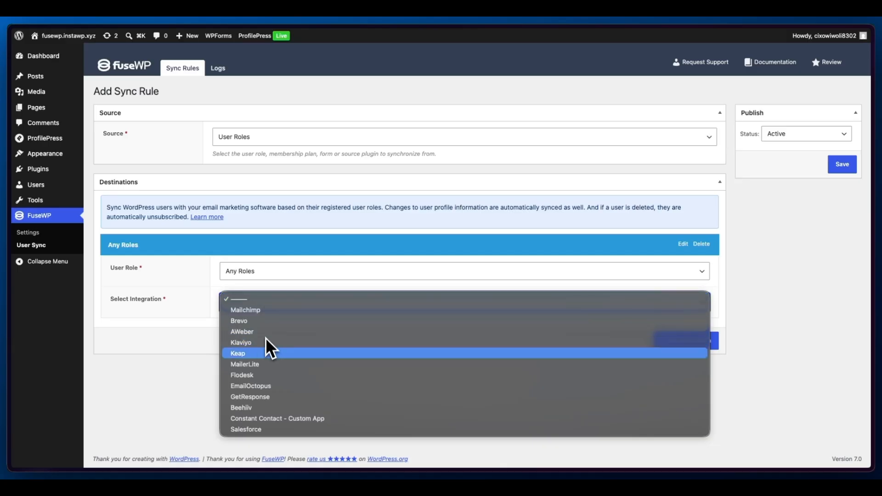
{"action": "left_click", "coordinate": [254, 429]}
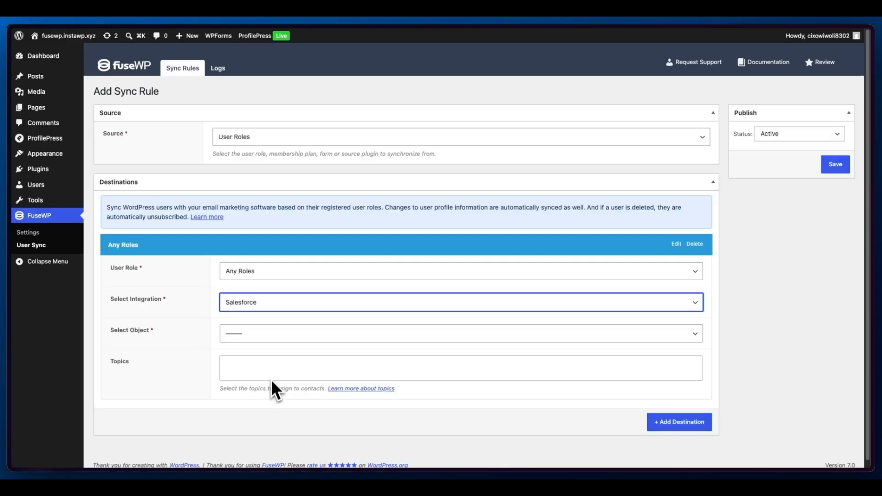
Set the destination's Salesforce object to Contact, leaving topics unselected
{"action": "left_click", "coordinate": [248, 334]}
{"action": "scroll", "coordinate": [258, 349], "scroll_direction": "down", "scroll_amount": 20}
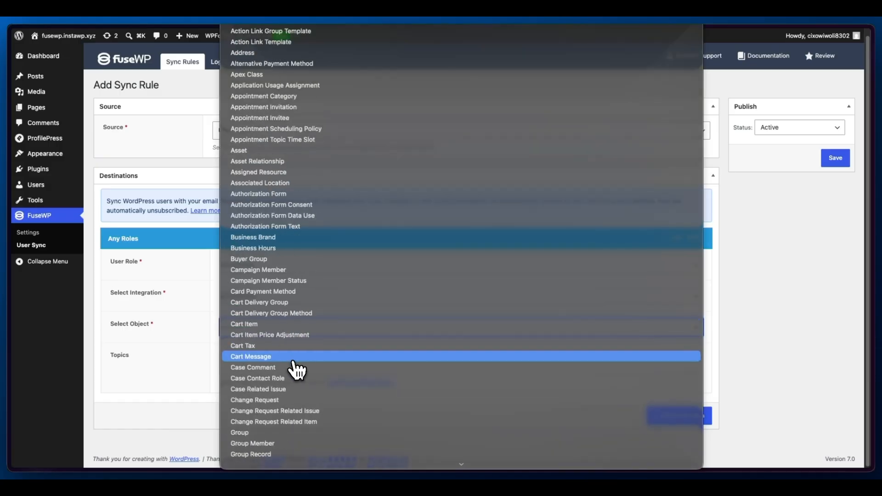
{"action": "scroll", "coordinate": [297, 368], "scroll_direction": "down", "scroll_amount": 20}
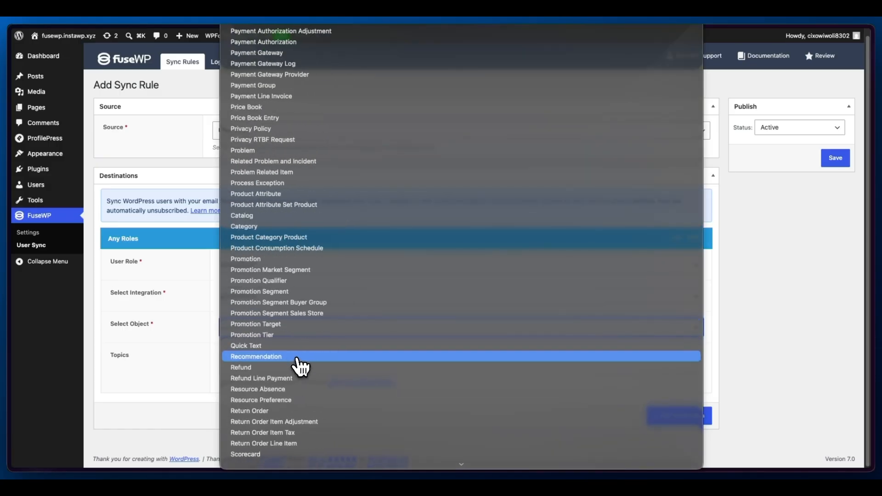
{"action": "scroll", "coordinate": [301, 366], "scroll_direction": "up", "scroll_amount": 20}
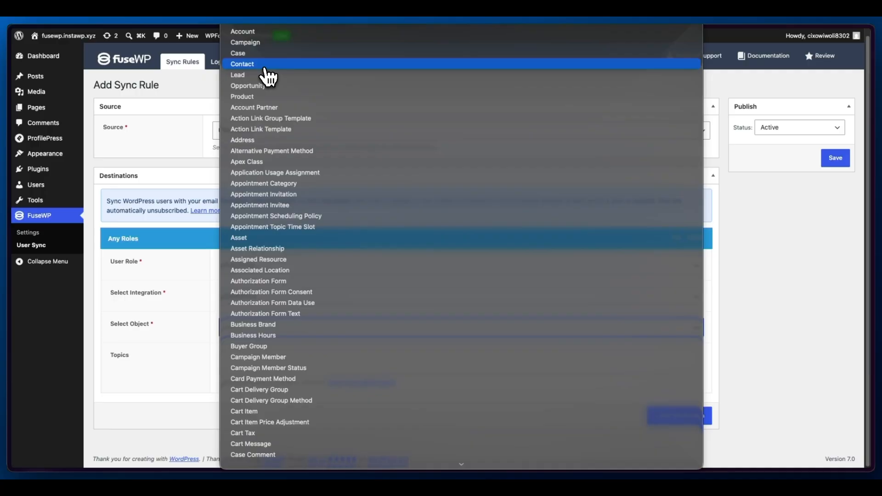
{"action": "left_click", "coordinate": [265, 66]}
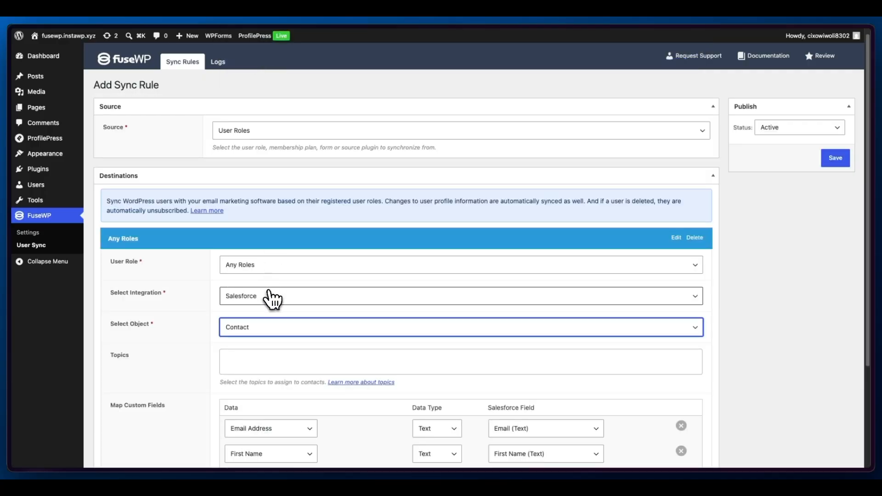
{"action": "left_click", "coordinate": [256, 359]}
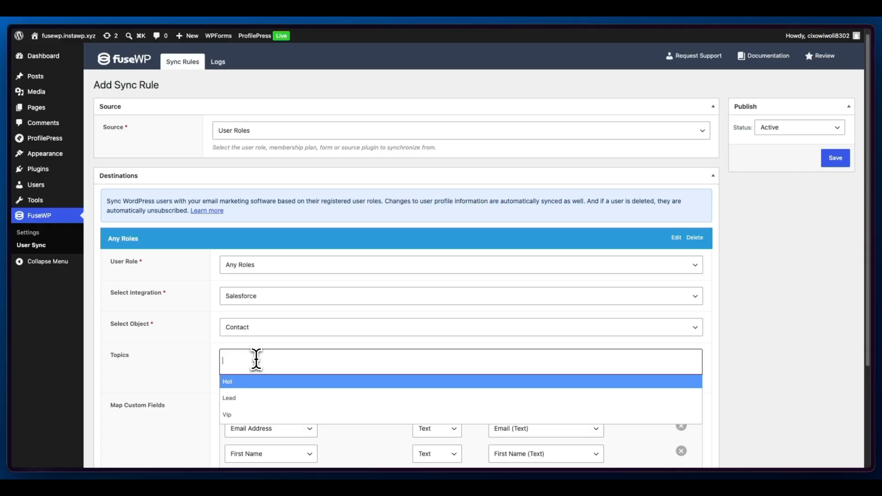
{"action": "left_click", "coordinate": [203, 354]}
Keep the Email Address and First Name field mappings, remove an extra empty row, and save the rule
{"action": "scroll", "coordinate": [248, 354], "scroll_direction": "down", "scroll_amount": 3}
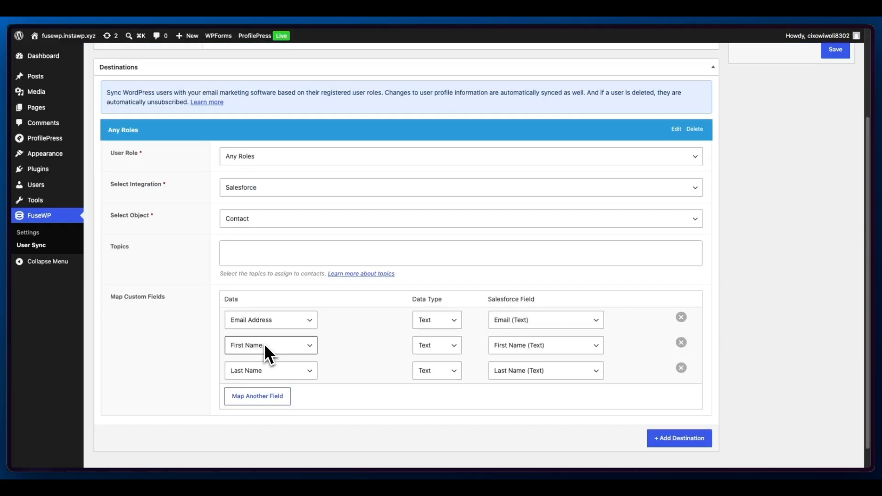
{"action": "left_click", "coordinate": [287, 327]}
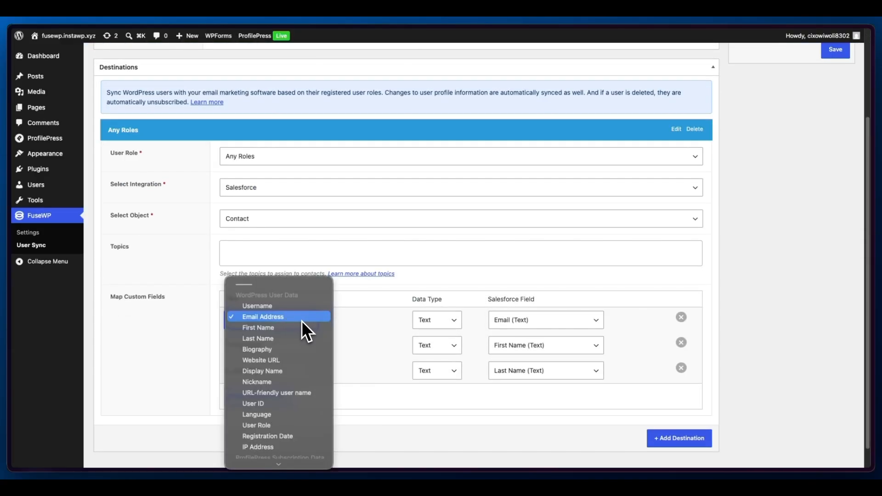
{"action": "left_click", "coordinate": [386, 340]}
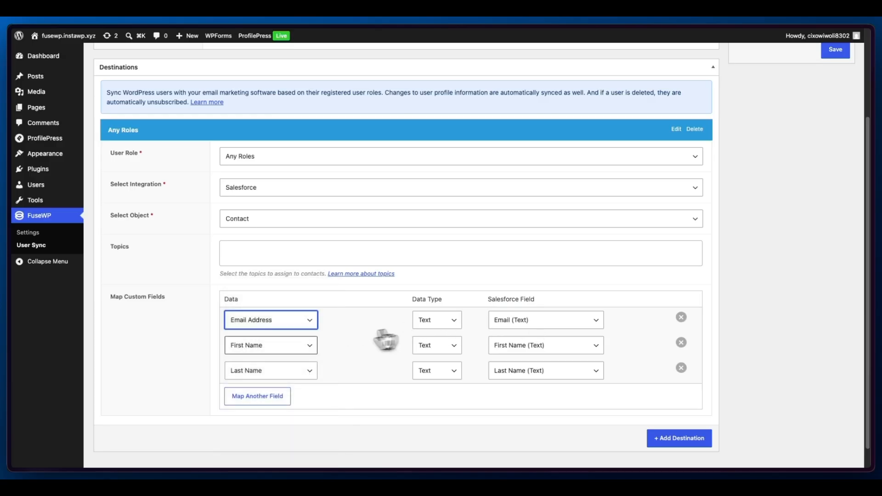
{"action": "left_click", "coordinate": [314, 349]}
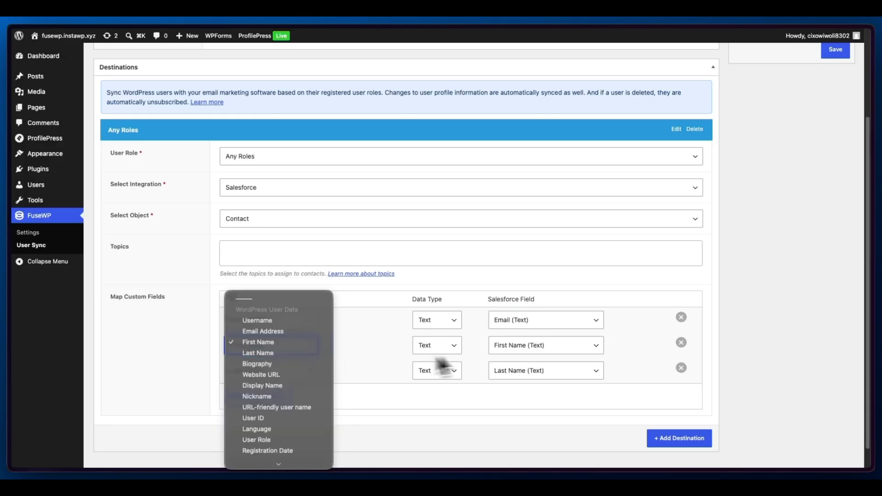
{"action": "left_click", "coordinate": [367, 360]}
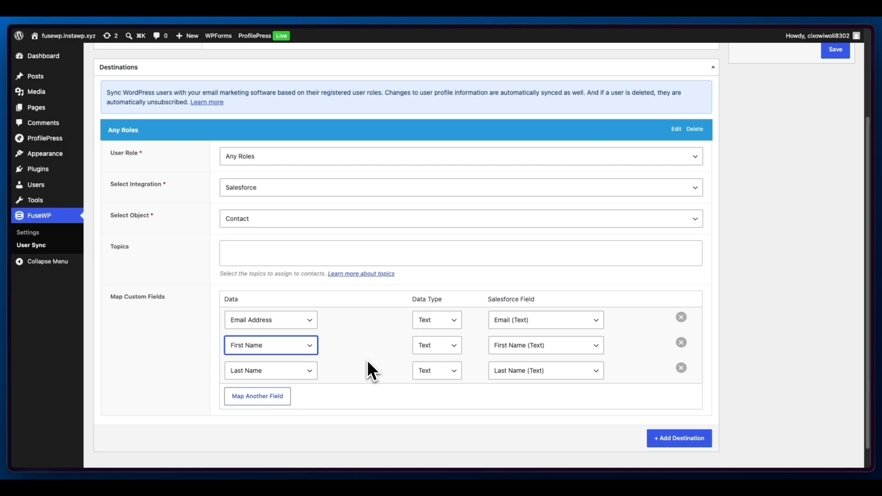
{"action": "left_click", "coordinate": [271, 397]}
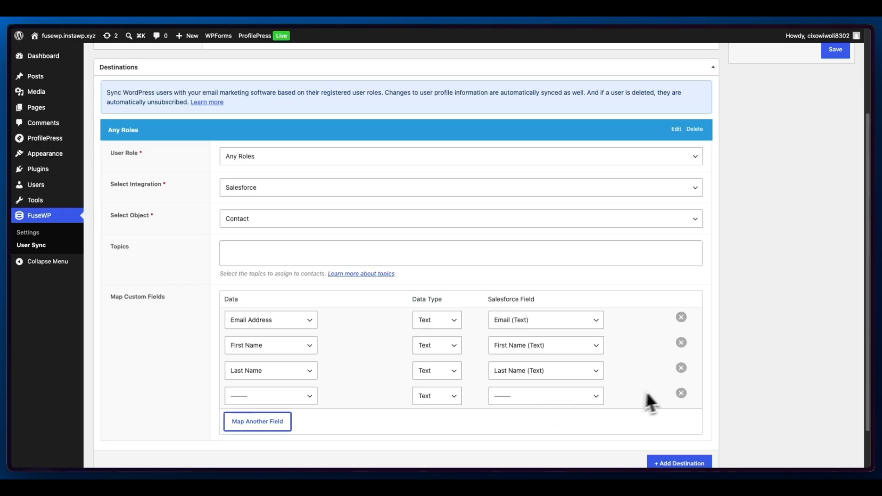
{"action": "left_click", "coordinate": [681, 393]}
{"action": "scroll", "coordinate": [598, 403], "scroll_direction": "up", "scroll_amount": 5}
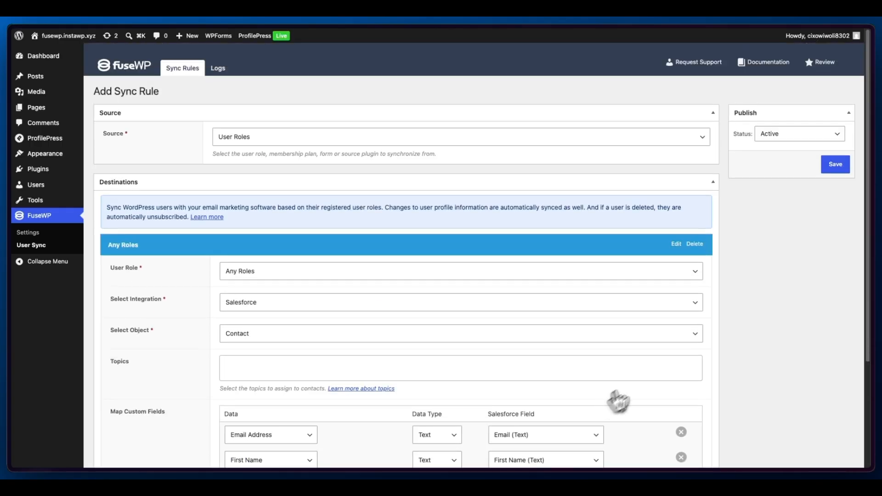
{"action": "left_click", "coordinate": [833, 166]}
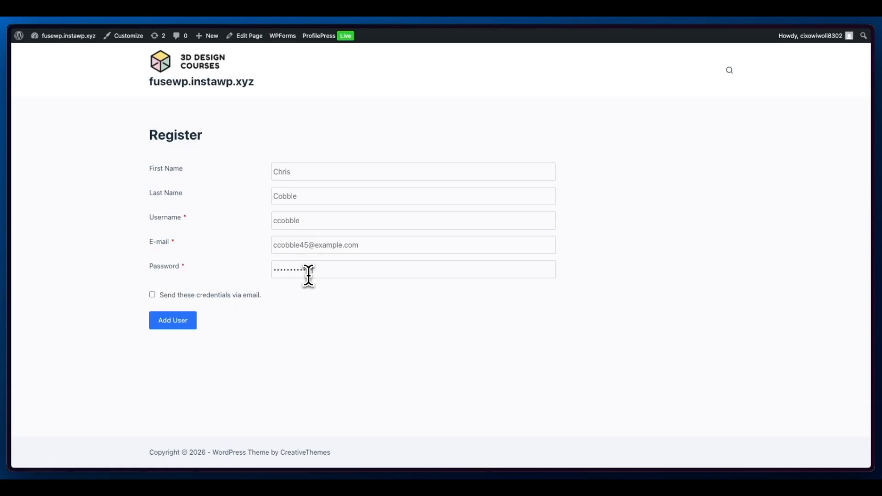
Clear the password field, submit the Register form to create the test user, and decline saving the password
{"action": "key", "text": "super+q"}
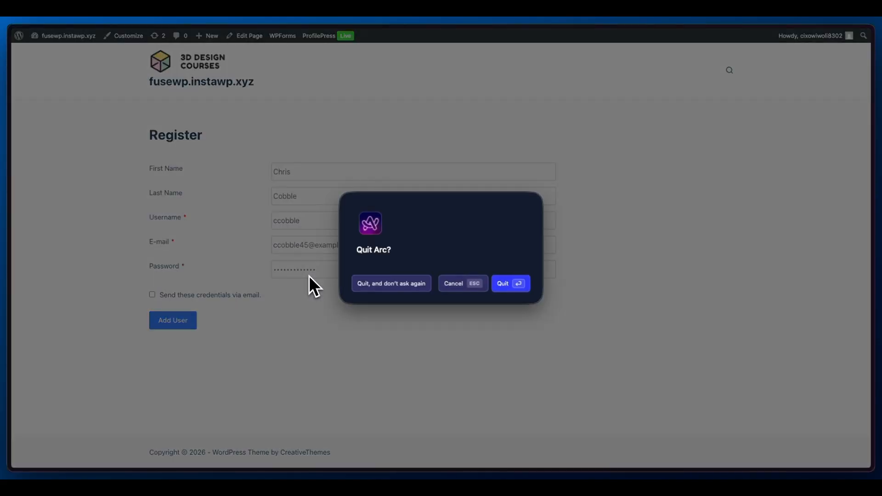
{"action": "key", "text": "Escape"}
{"action": "double_click", "coordinate": [287, 271]}
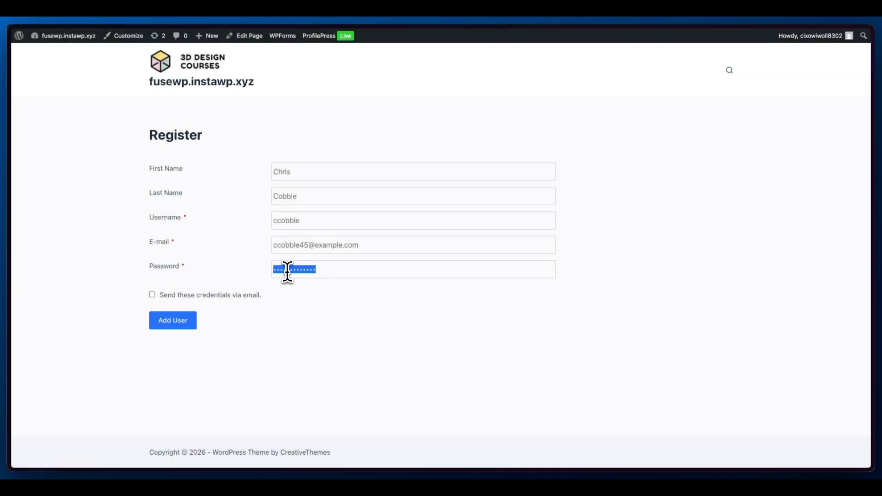
{"action": "key", "text": "BackSpace"}
{"action": "left_click", "coordinate": [156, 322]}
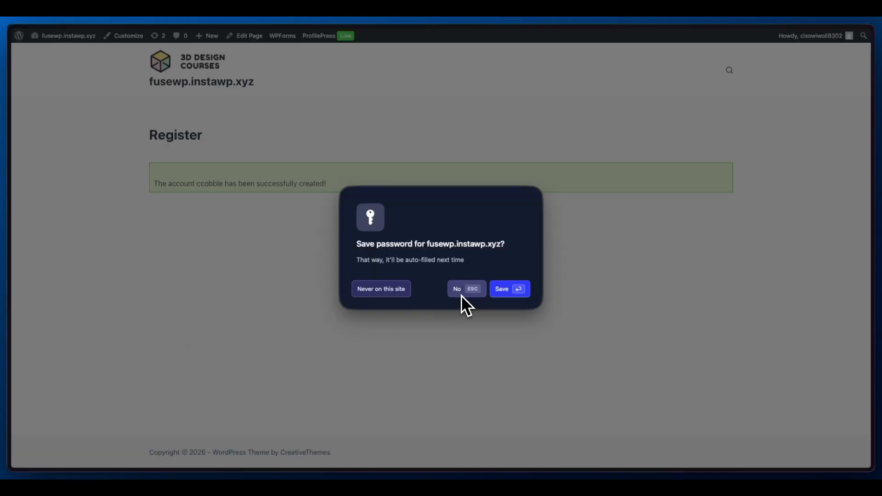
{"action": "left_click", "coordinate": [461, 289]}
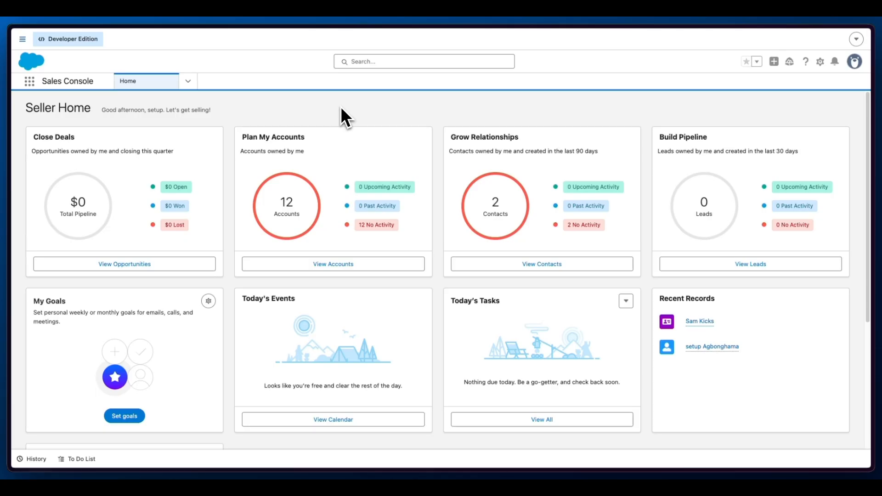
Go to Salesforce Contacts and refresh until the list shows 3 contacts
{"action": "left_click", "coordinate": [188, 81]}
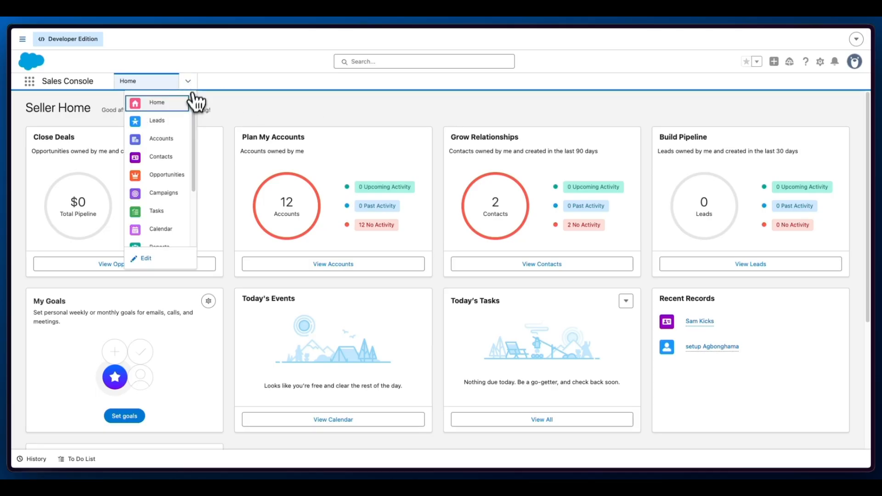
{"action": "left_click", "coordinate": [169, 159]}
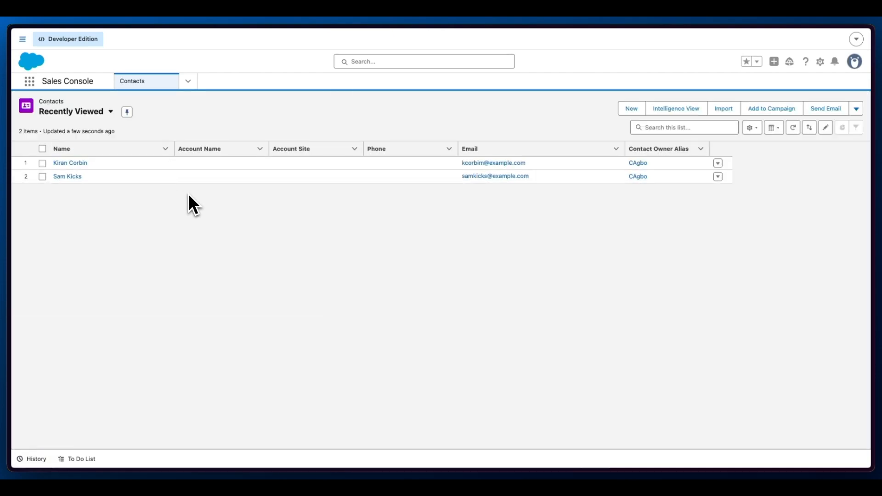
{"action": "key", "text": "F5"}
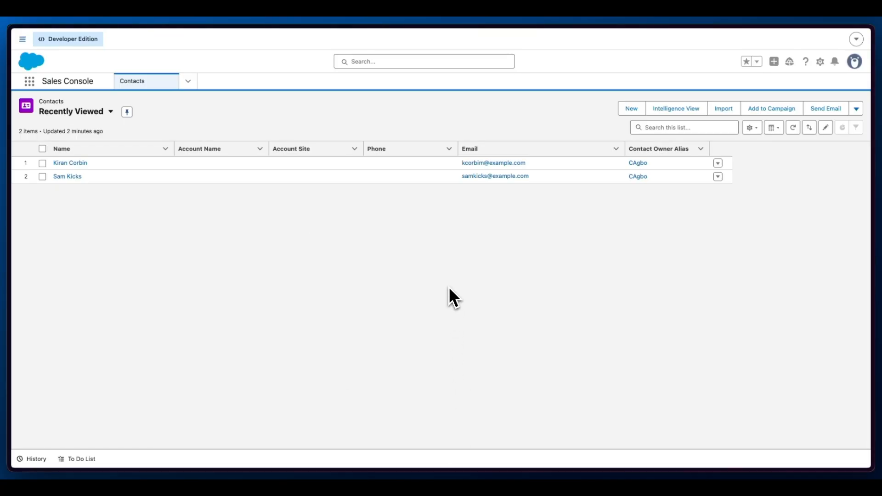
{"action": "key", "text": "F5"}
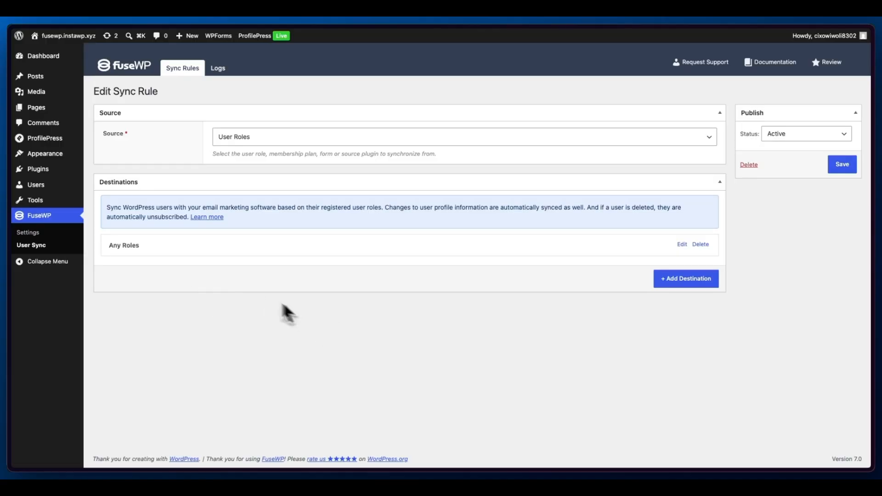
Create a new sync rule sourcing WPForms' Simple Contact Form and add an empty destination
{"action": "left_click", "coordinate": [59, 250]}
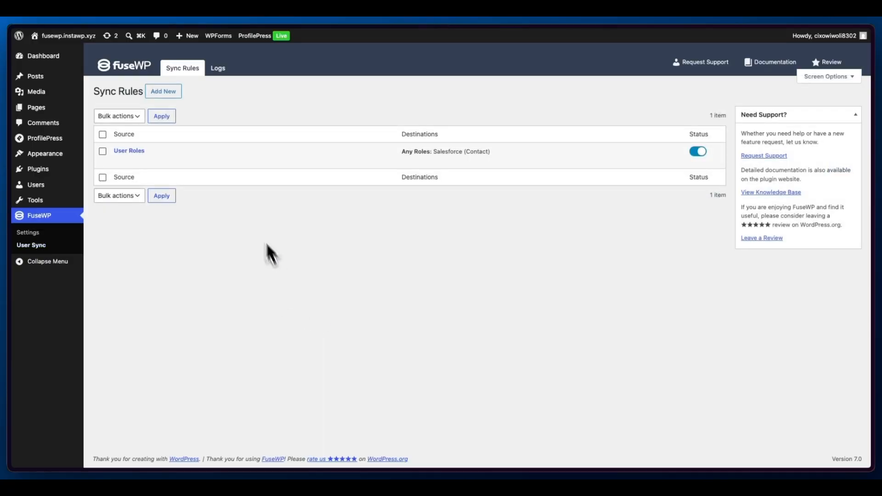
{"action": "left_click", "coordinate": [165, 93]}
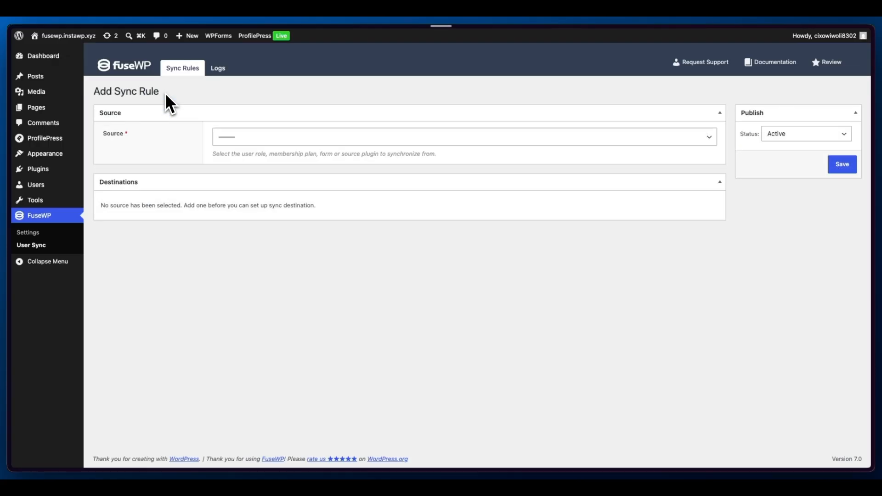
{"action": "left_click", "coordinate": [216, 134]}
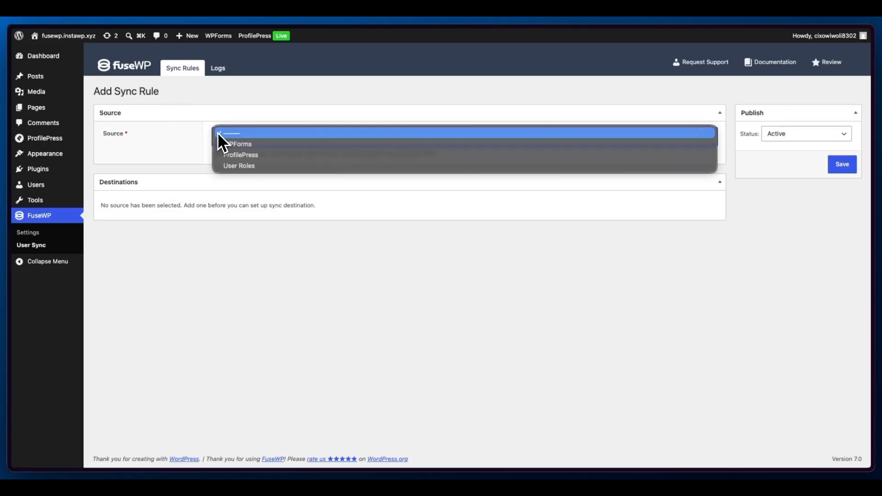
{"action": "left_click", "coordinate": [244, 144]}
{"action": "left_click", "coordinate": [252, 180]}
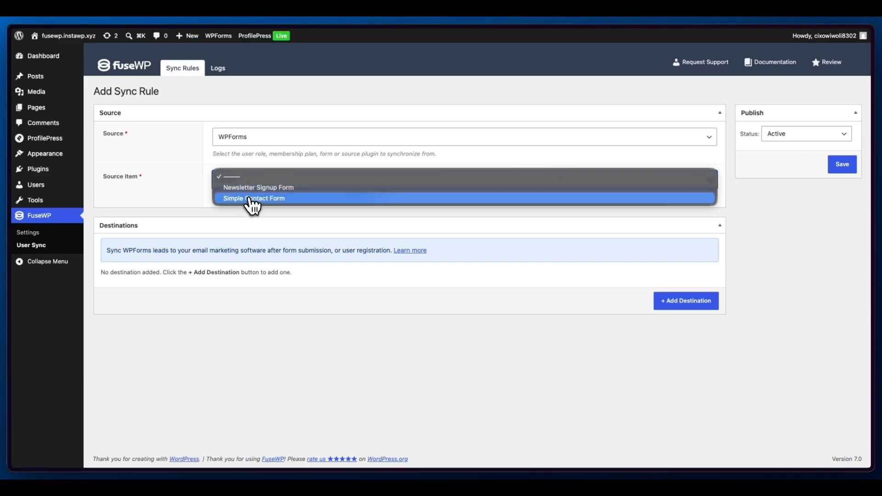
{"action": "left_click", "coordinate": [250, 198]}
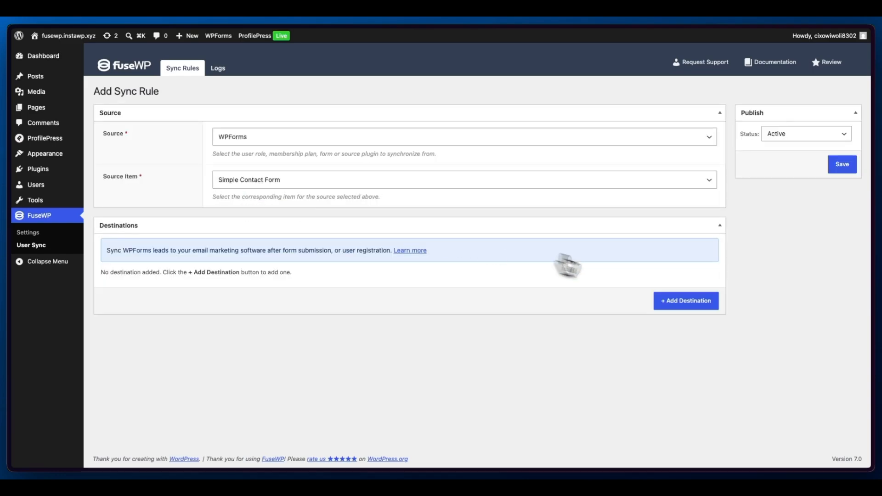
{"action": "left_click", "coordinate": [686, 303]}
Set the destination to After Form Submission, the Salesforce integration, and the Contact object
{"action": "left_click", "coordinate": [360, 304]}
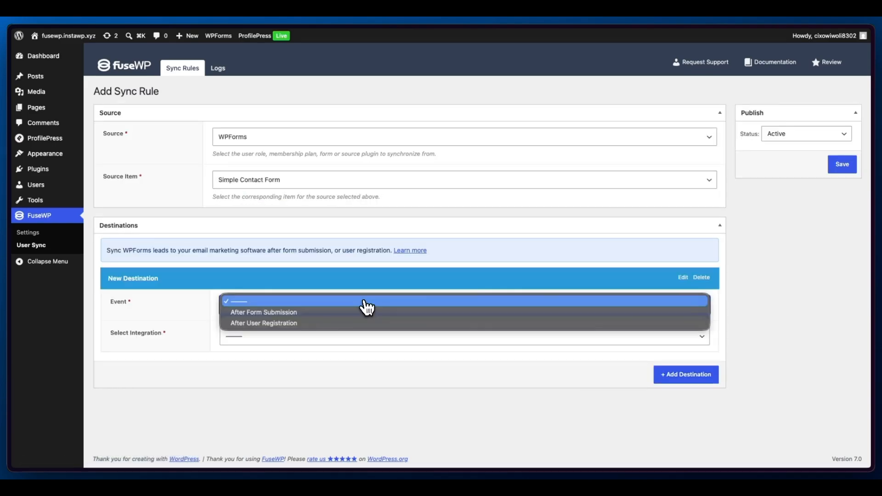
{"action": "left_click", "coordinate": [342, 313]}
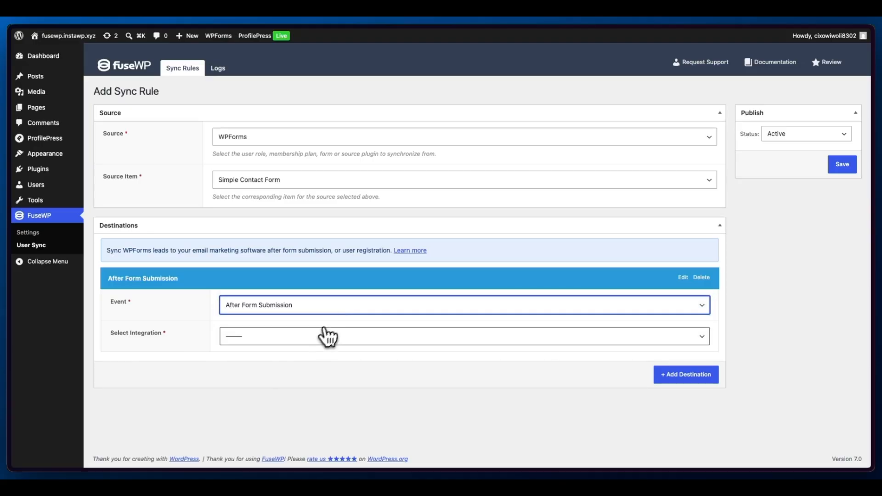
{"action": "left_click", "coordinate": [317, 334]}
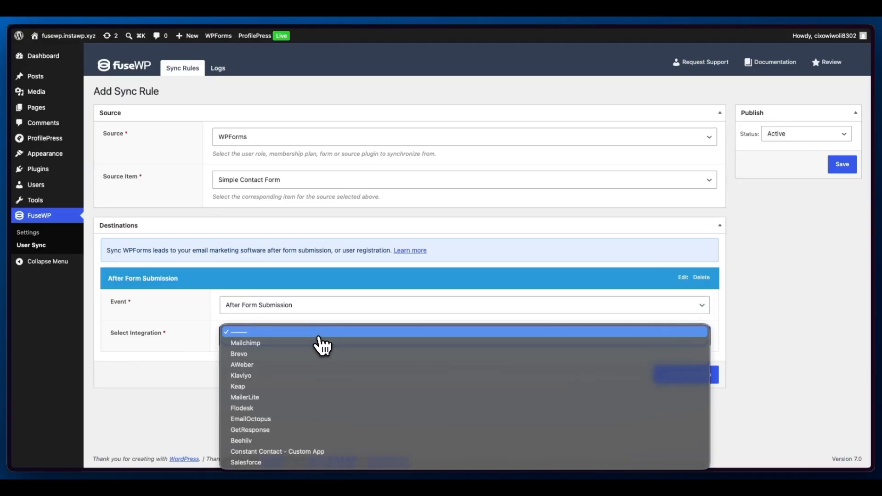
{"action": "left_click", "coordinate": [264, 462]}
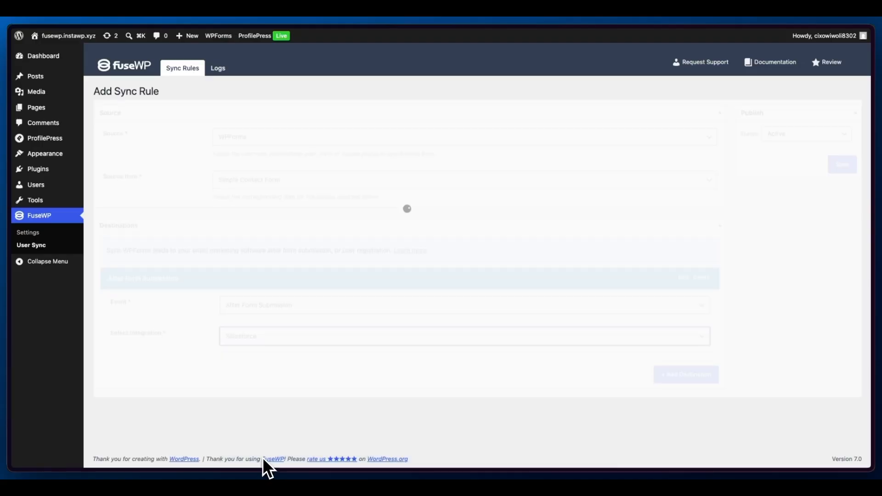
{"action": "left_click", "coordinate": [267, 366]}
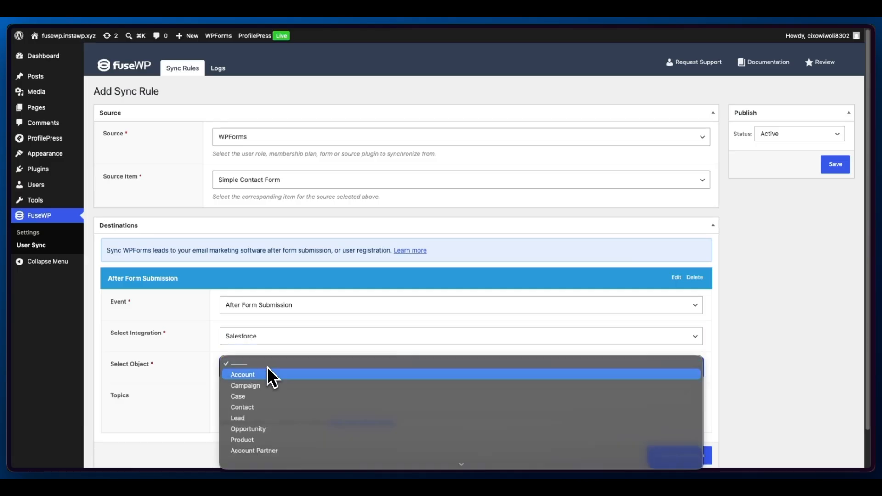
{"action": "left_click", "coordinate": [265, 407]}
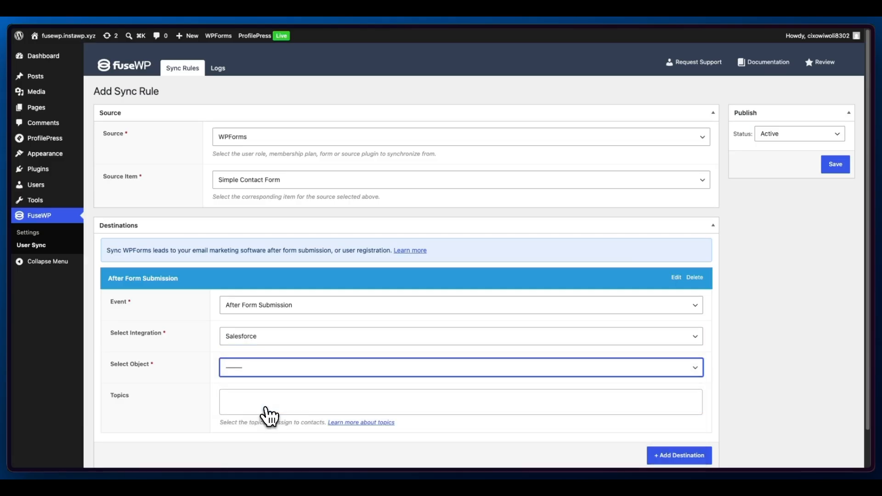
Map the form's Email to Lead Email Address and Name (First) to First Name
{"action": "scroll", "coordinate": [309, 327], "scroll_direction": "down", "scroll_amount": 4}
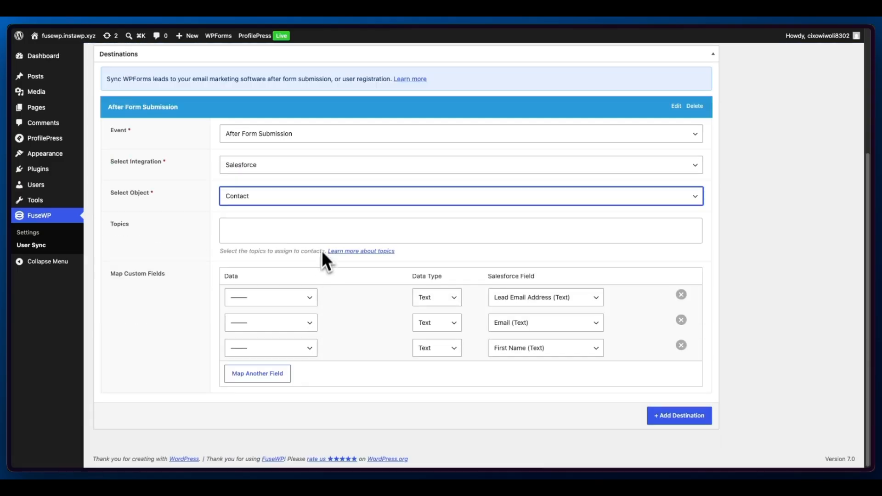
{"action": "left_click", "coordinate": [300, 304]}
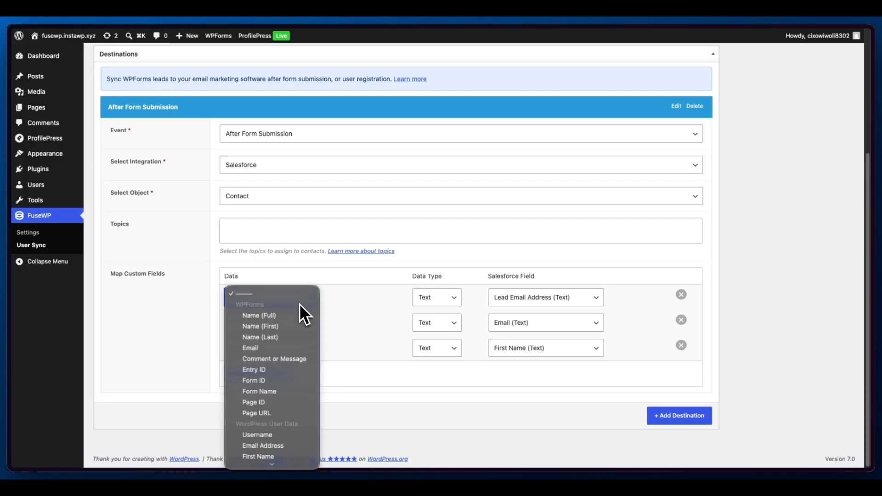
{"action": "left_click", "coordinate": [277, 347]}
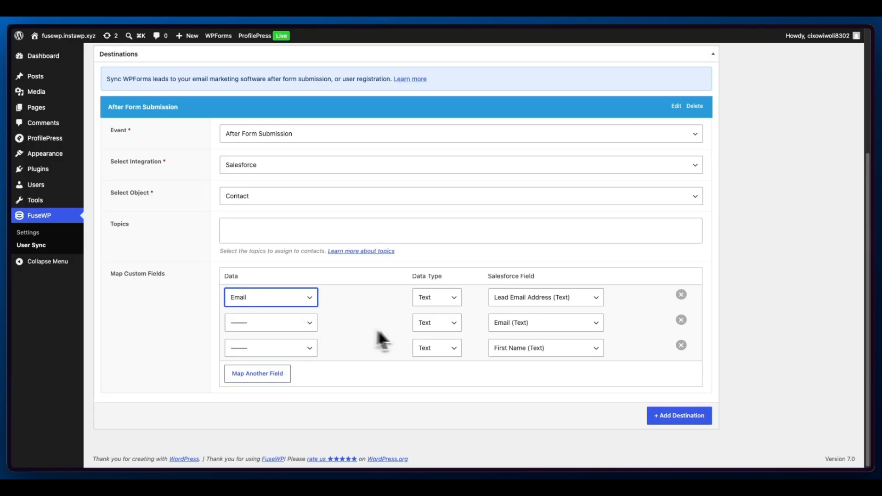
{"action": "left_click", "coordinate": [531, 335]}
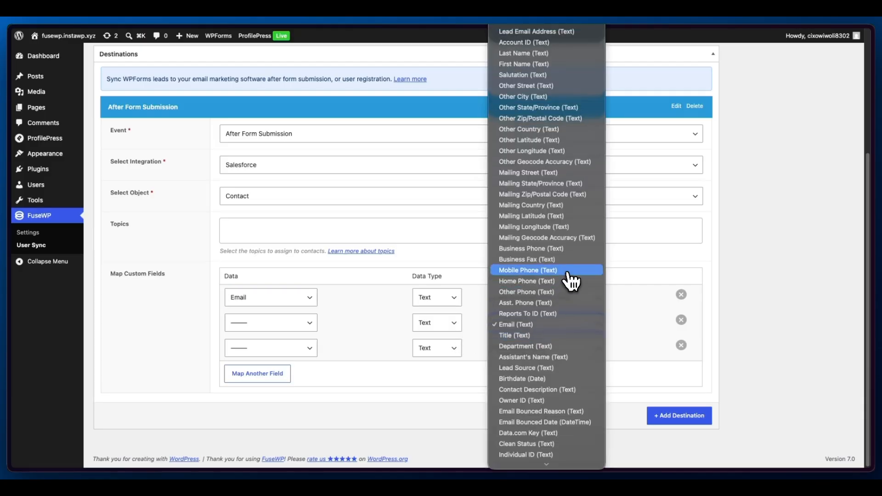
{"action": "scroll", "coordinate": [560, 324], "scroll_direction": "down", "scroll_amount": 3}
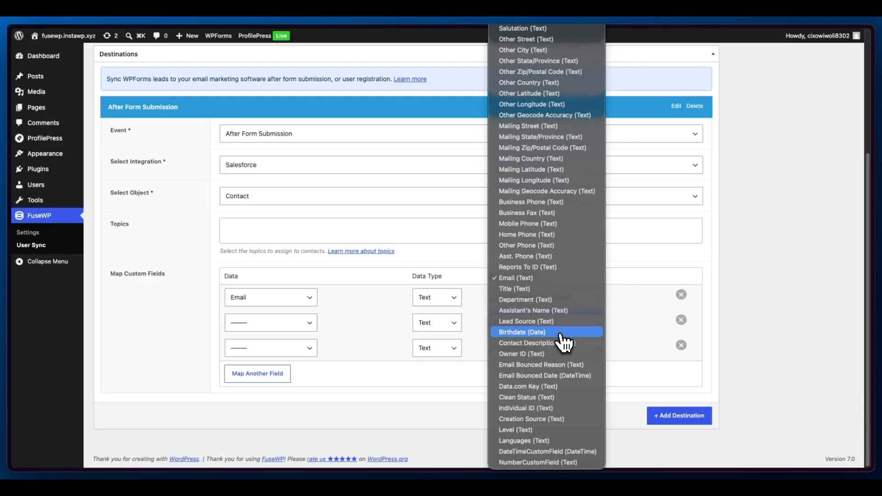
{"action": "scroll", "coordinate": [561, 335], "scroll_direction": "up", "scroll_amount": 3}
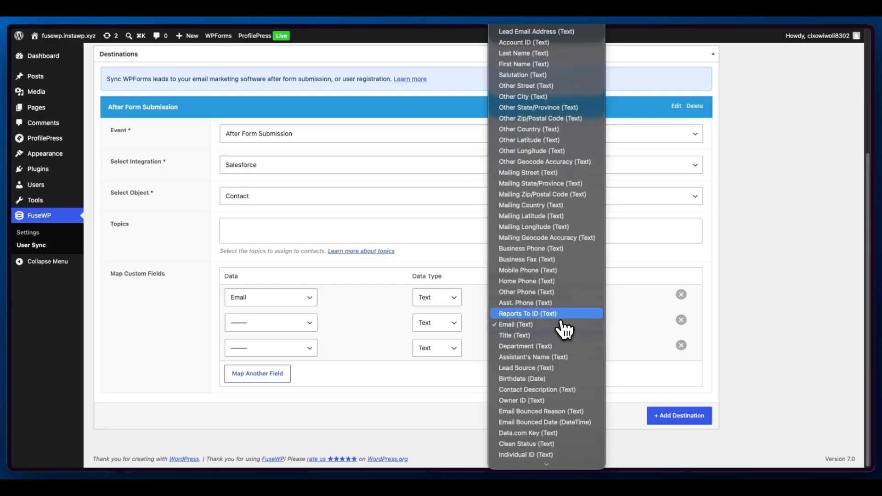
{"action": "left_click", "coordinate": [523, 65]}
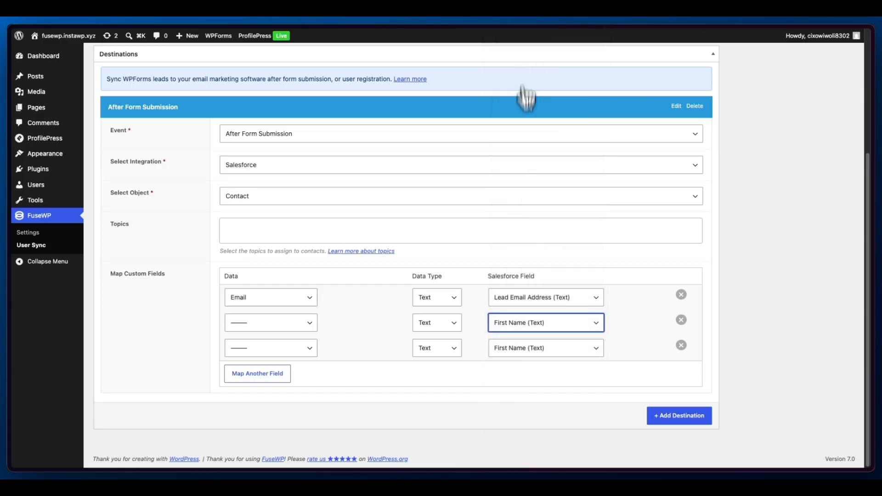
{"action": "left_click", "coordinate": [258, 327]}
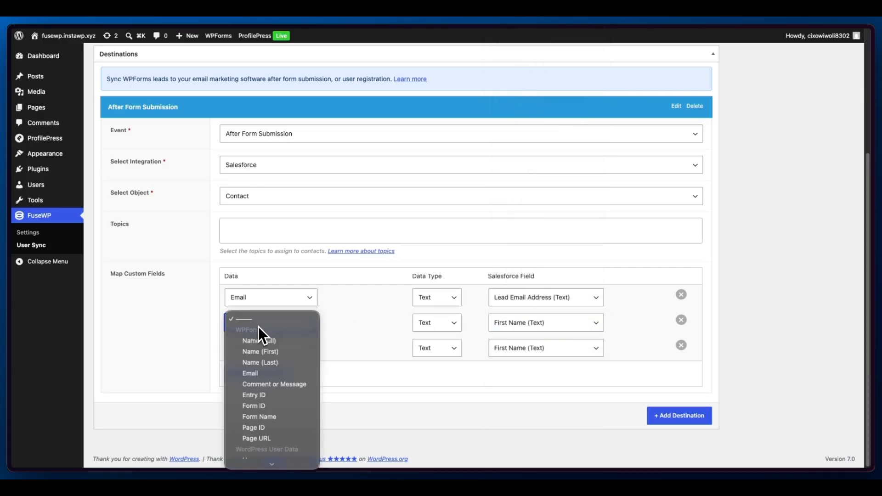
{"action": "left_click", "coordinate": [272, 351]}
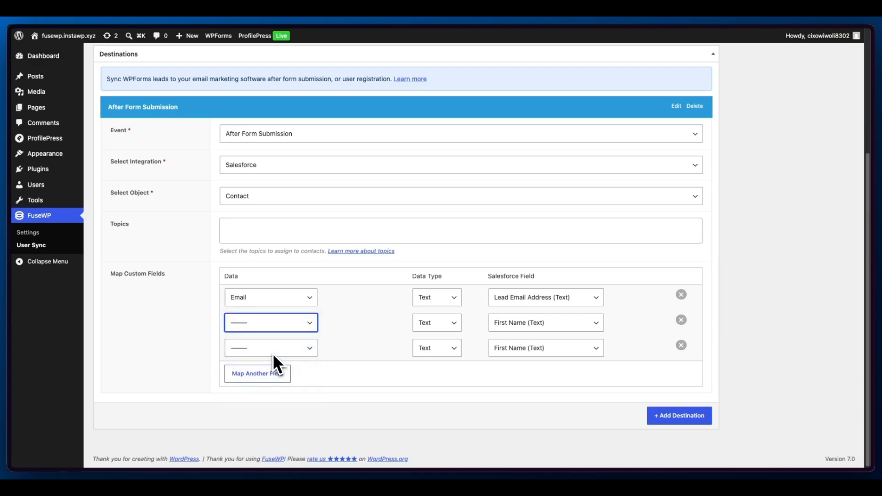
Map the form's Name (Last) to Salesforce Last Name in the third row
{"action": "left_click", "coordinate": [526, 352]}
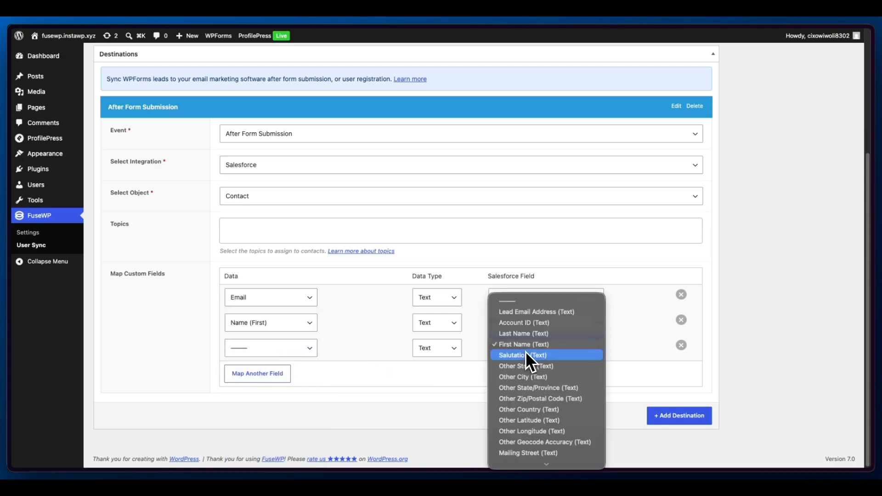
{"action": "left_click", "coordinate": [529, 336]}
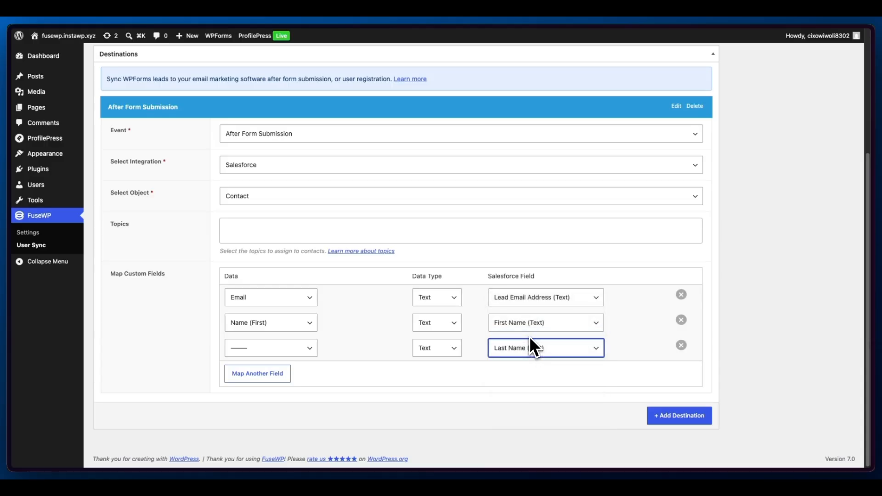
{"action": "left_click", "coordinate": [258, 351]}
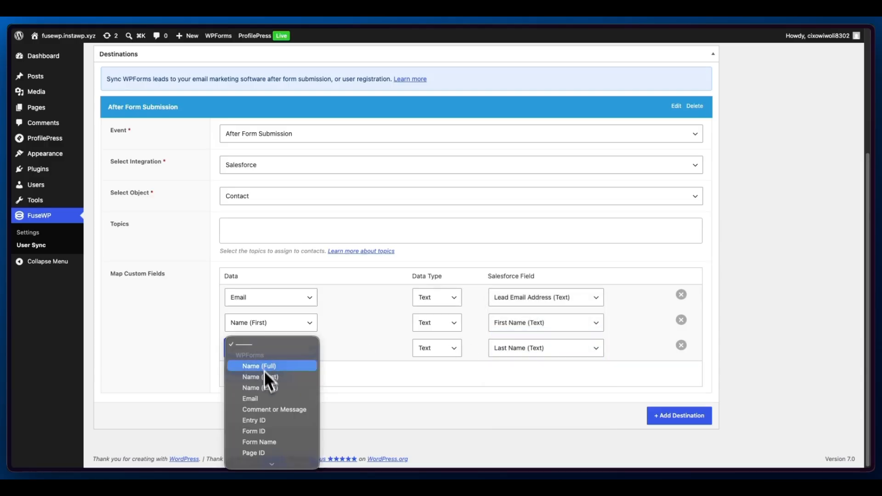
{"action": "left_click", "coordinate": [266, 388]}
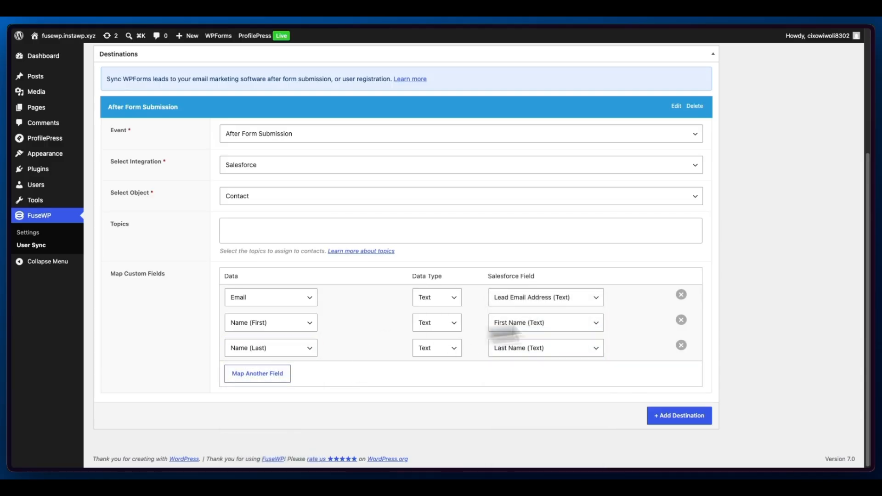
{"action": "scroll", "coordinate": [505, 335], "scroll_direction": "up", "scroll_amount": 5}
Save the sync rule, then fill the contact form's first name, last name and email with test details
{"action": "left_click", "coordinate": [835, 165]}
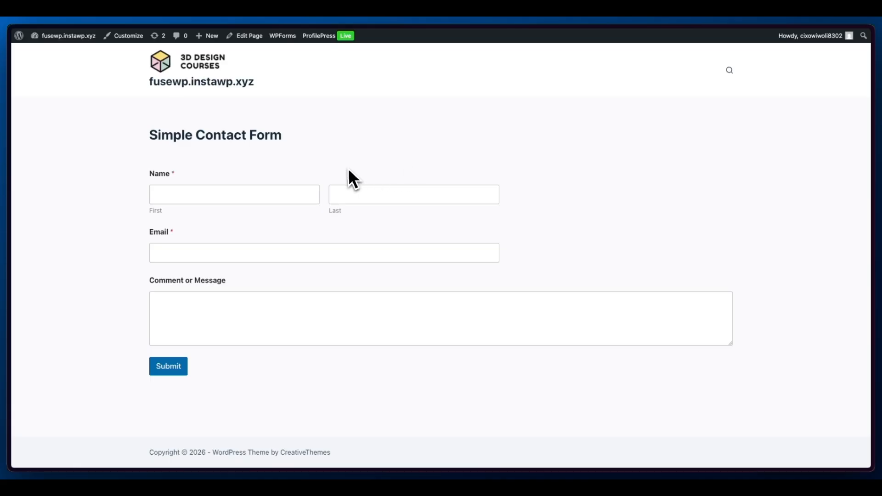
{"action": "left_click", "coordinate": [297, 199]}
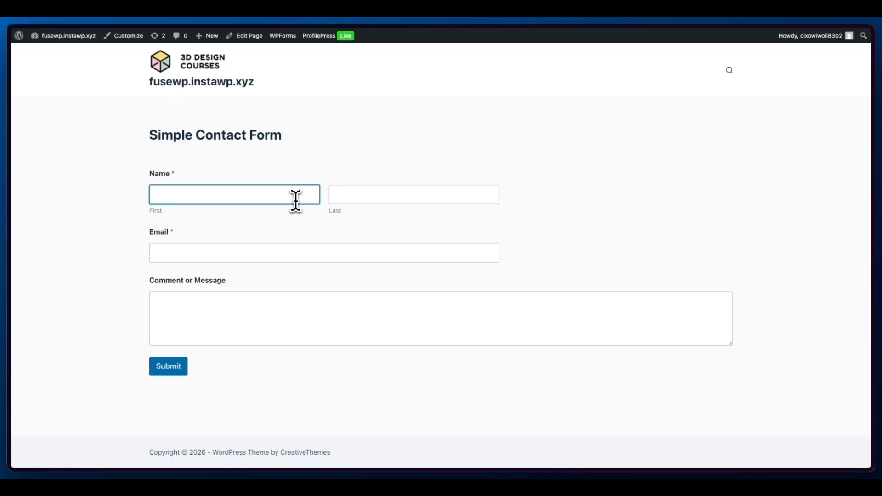
{"action": "type", "text": "Garvin"}
{"action": "key", "text": "Tab"}
{"action": "type", "text": "Doe"}
{"action": "key", "text": "Tab"}
{"action": "type", "text": "garvindoe@example.com"}
Enter the message 'test', submit the contact form, and return to Salesforce Contacts
{"action": "left_click", "coordinate": [261, 308]}
{"action": "type", "text": "test"}
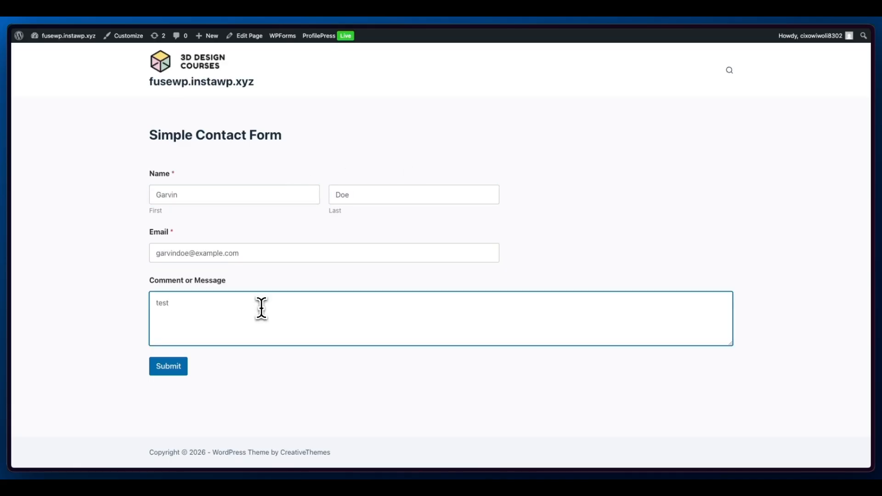
{"action": "left_click", "coordinate": [174, 367]}
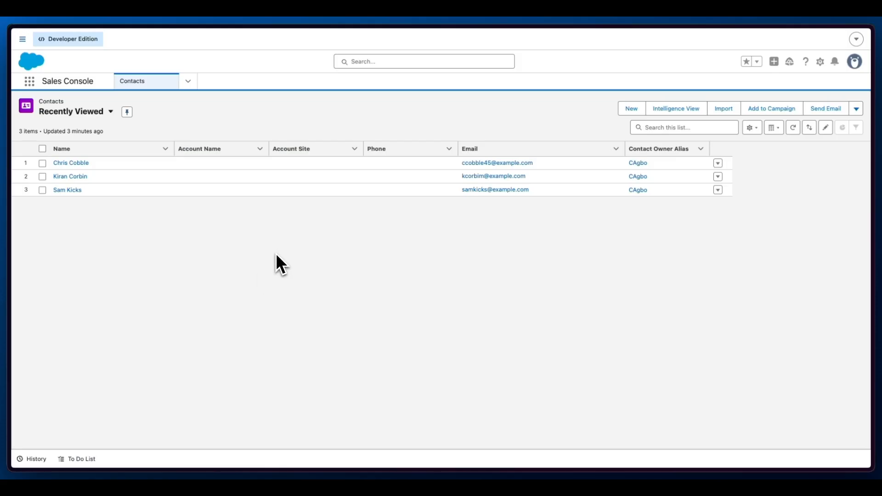
{"action": "key", "text": "super+r"}
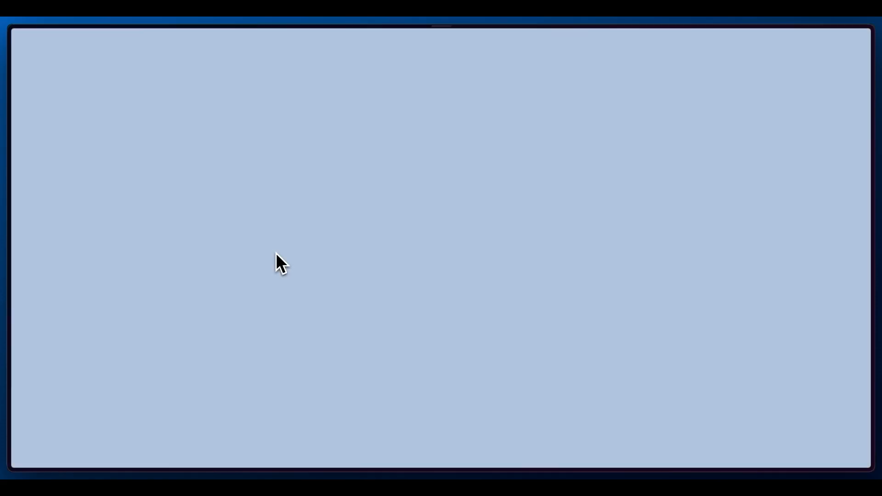